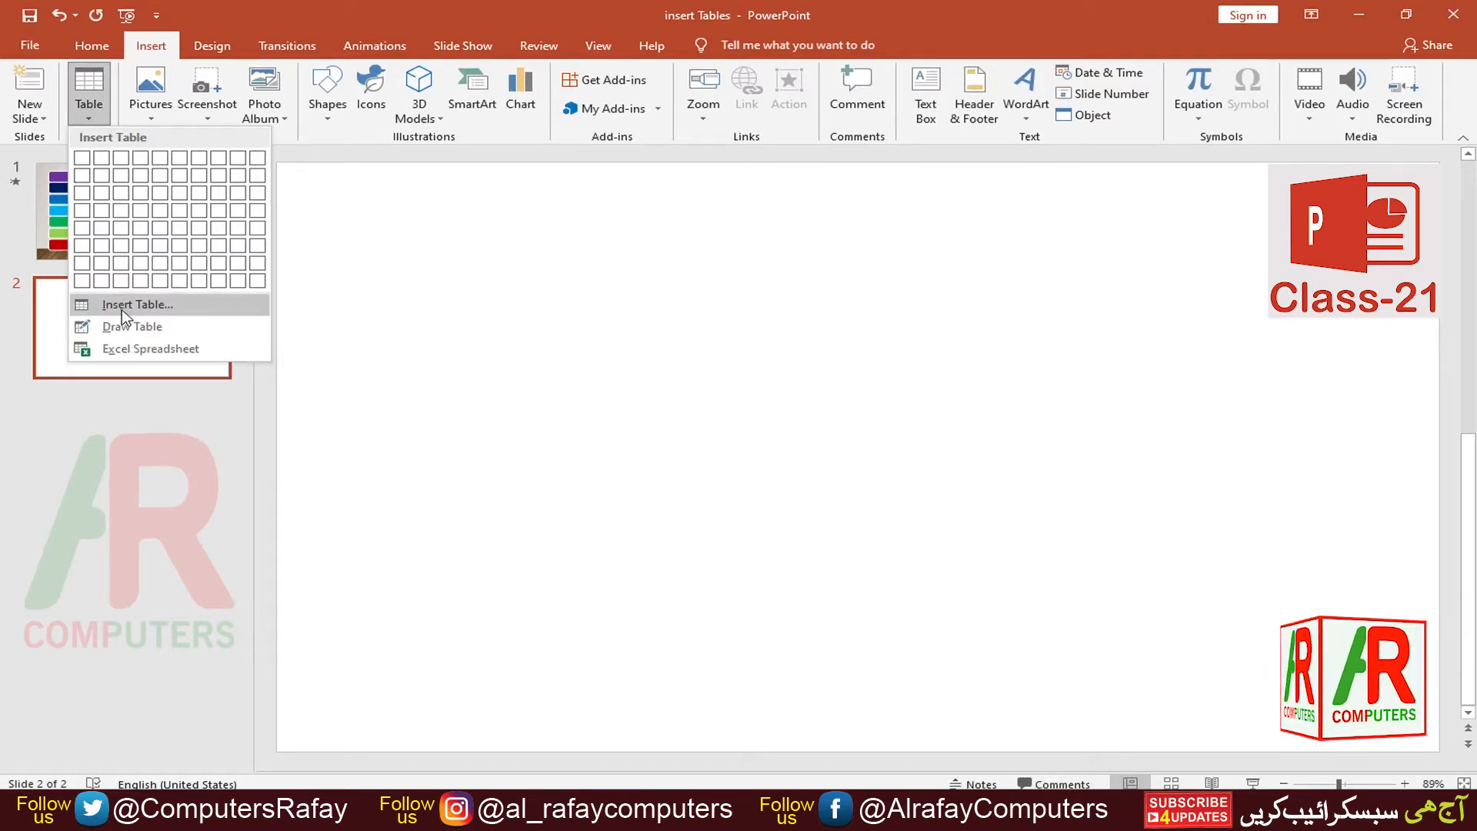
Step: Insert a table with 4 columns and 5 rows on the blank slide 2
left_click(122, 306)
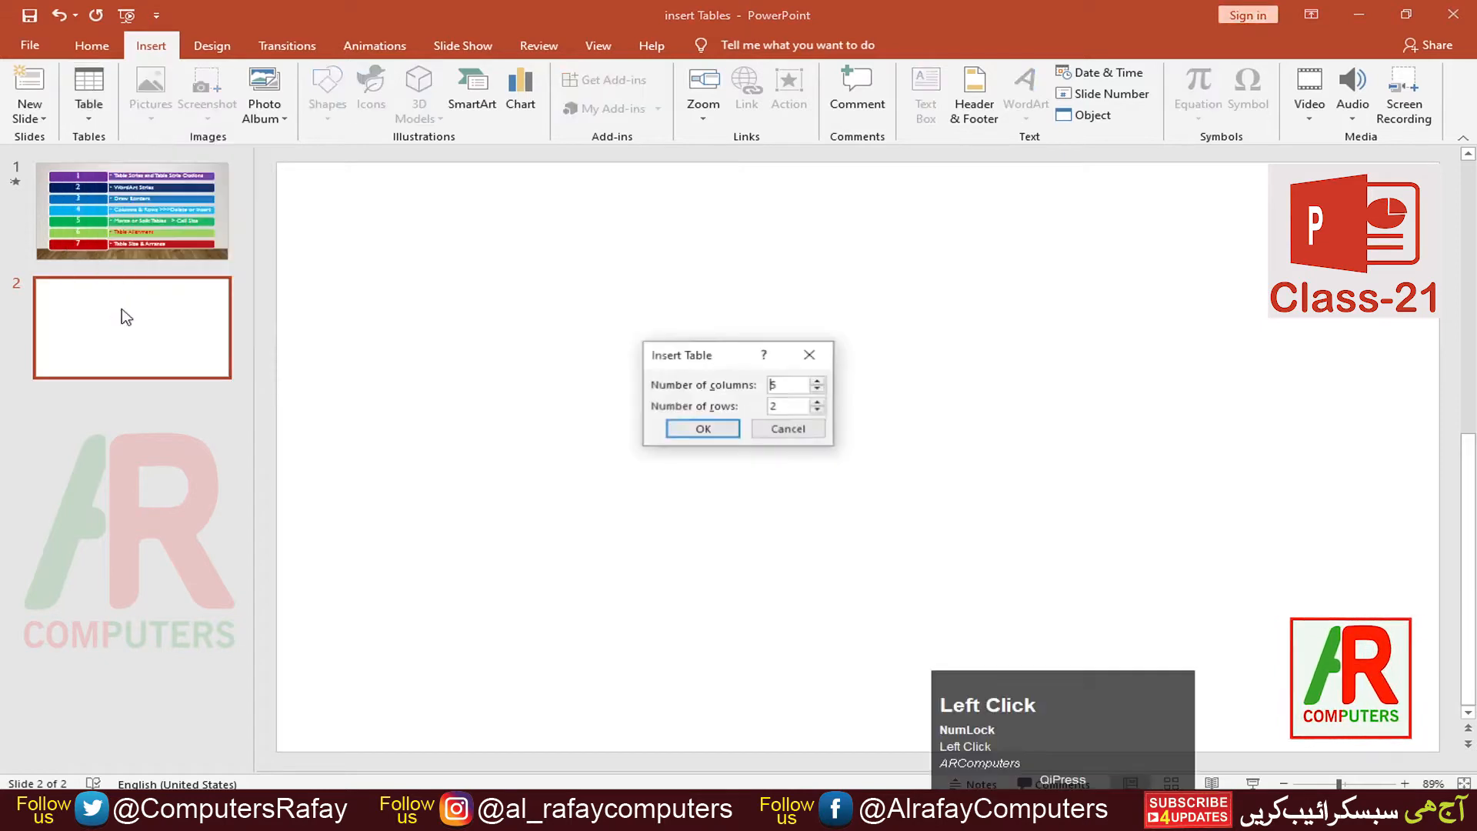
left_click(817, 404)
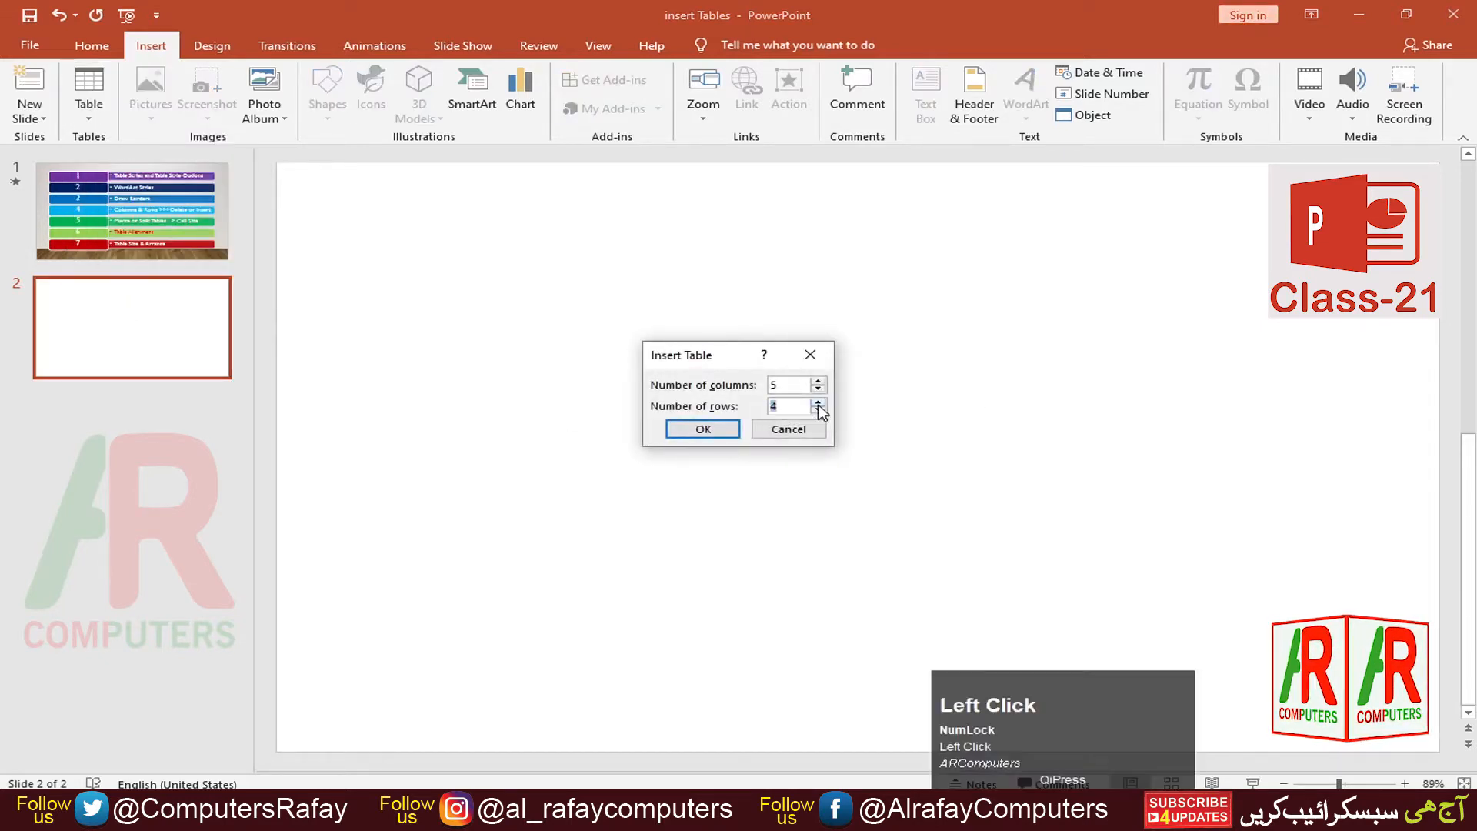
left_click(818, 388)
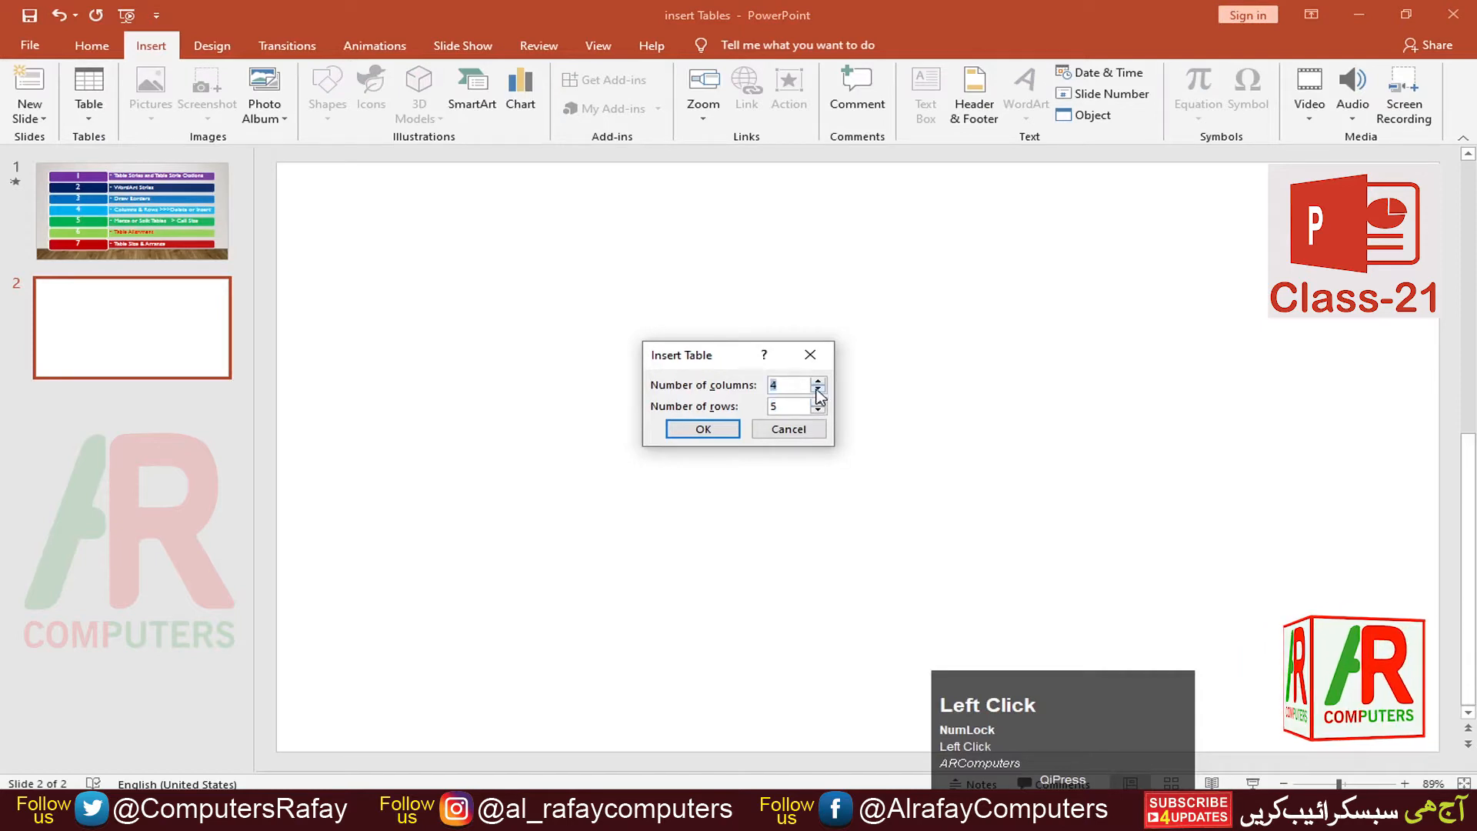
left_click(728, 435)
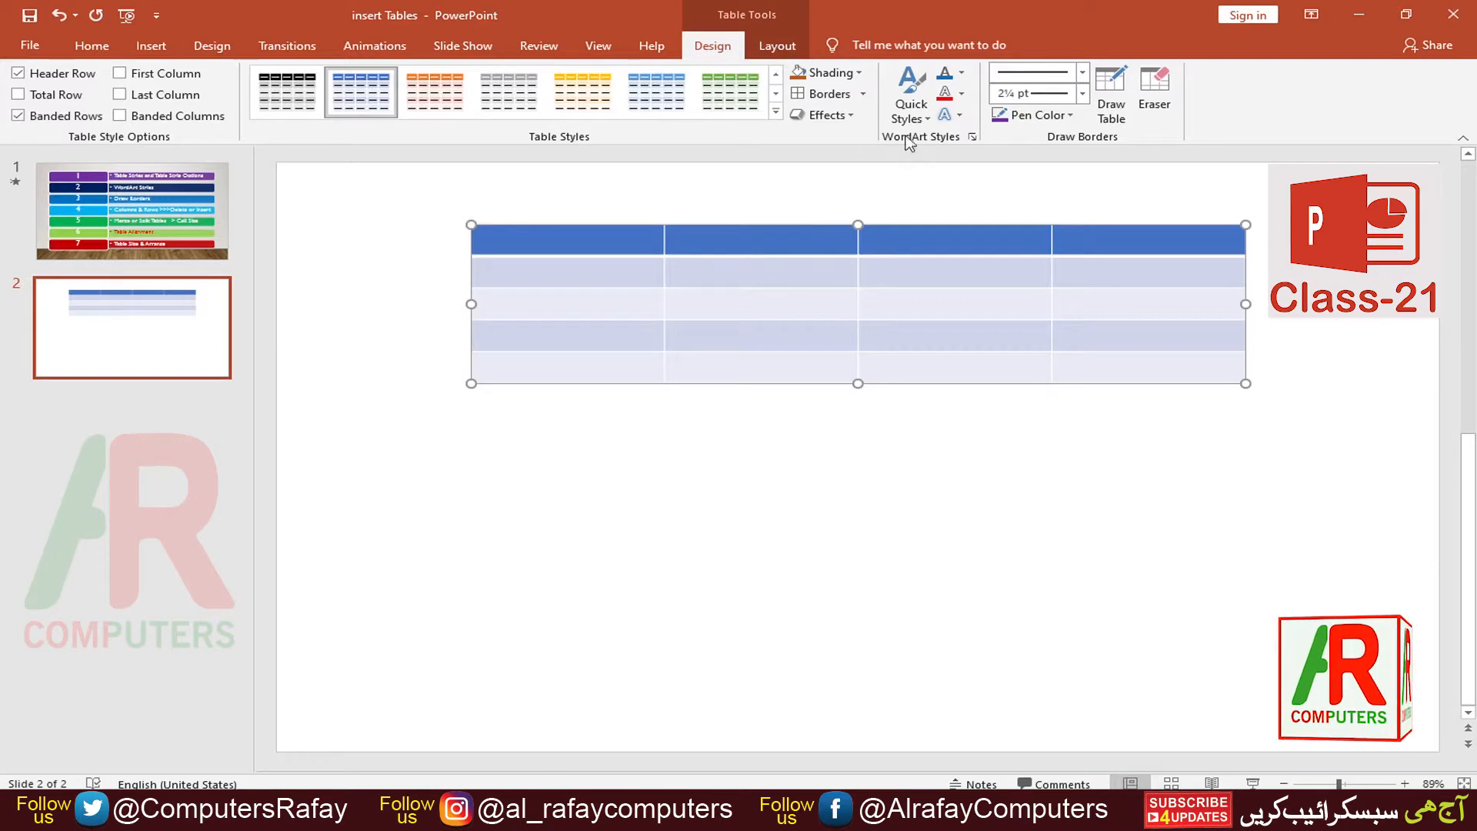
Step: Fill the table's first column from top to bottom with the numbers 1, 2, 3, 4 and 5
left_click(769, 52)
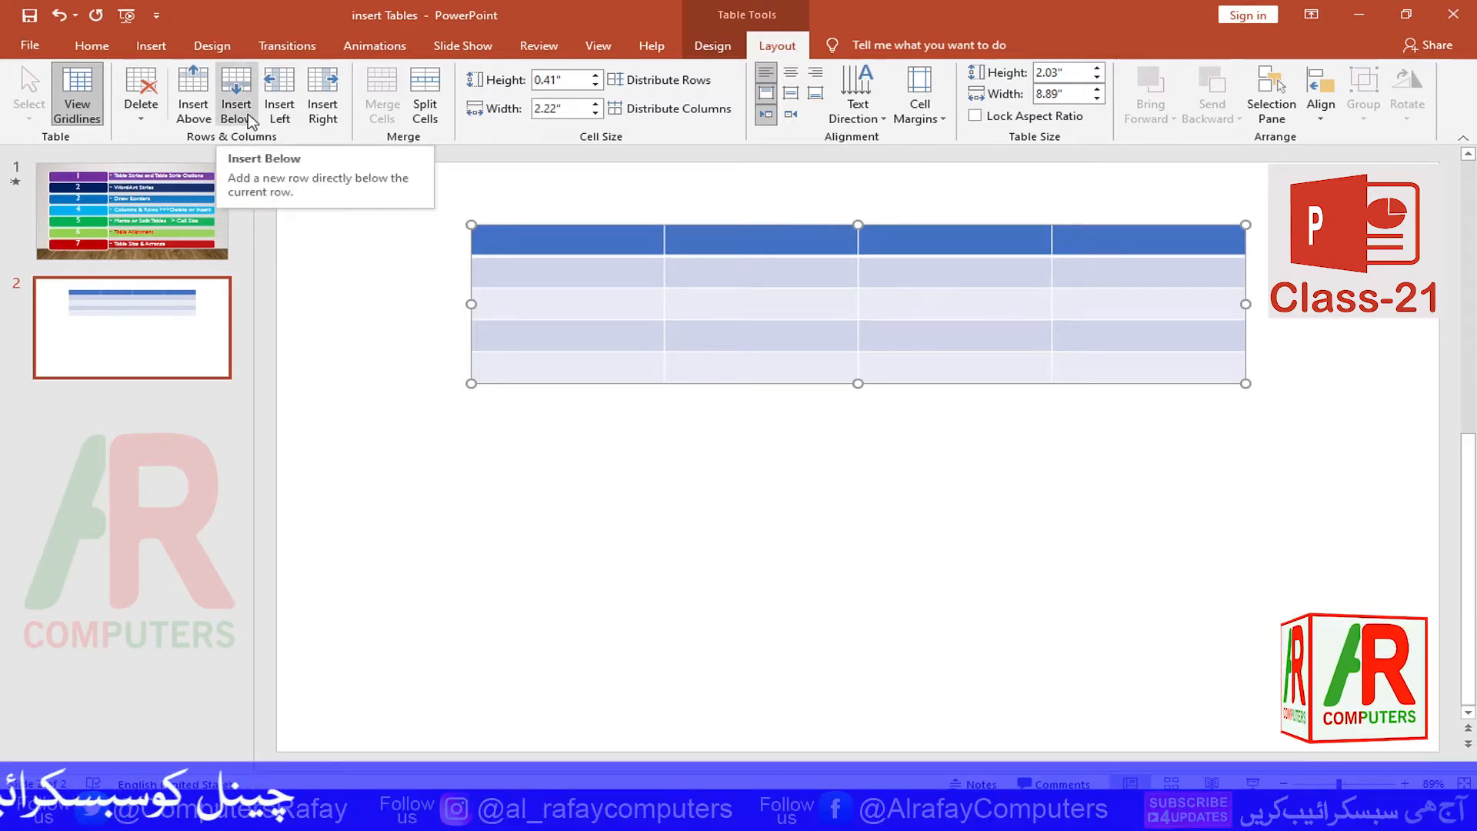
left_click(578, 307)
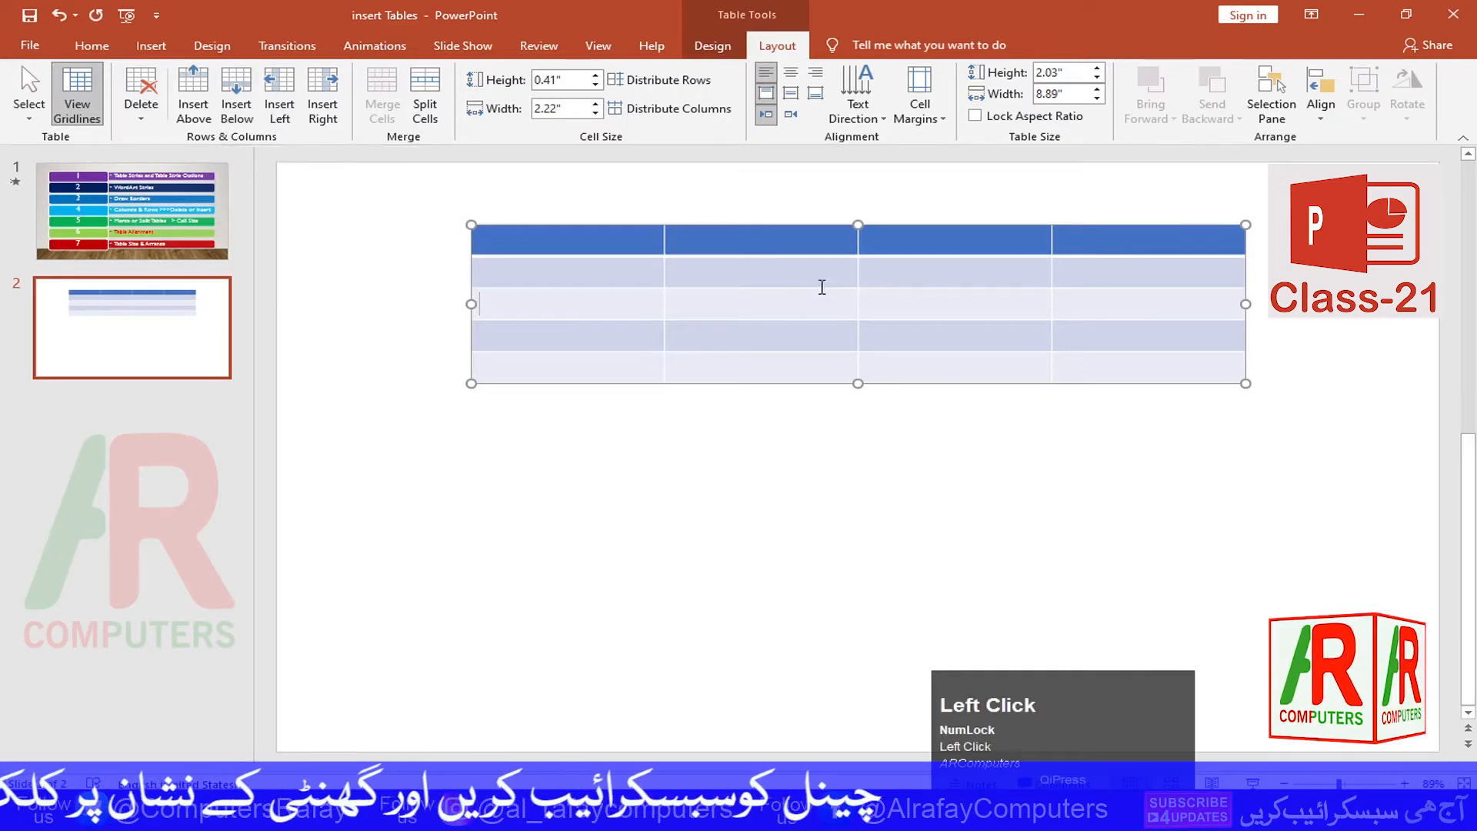
left_click(740, 240)
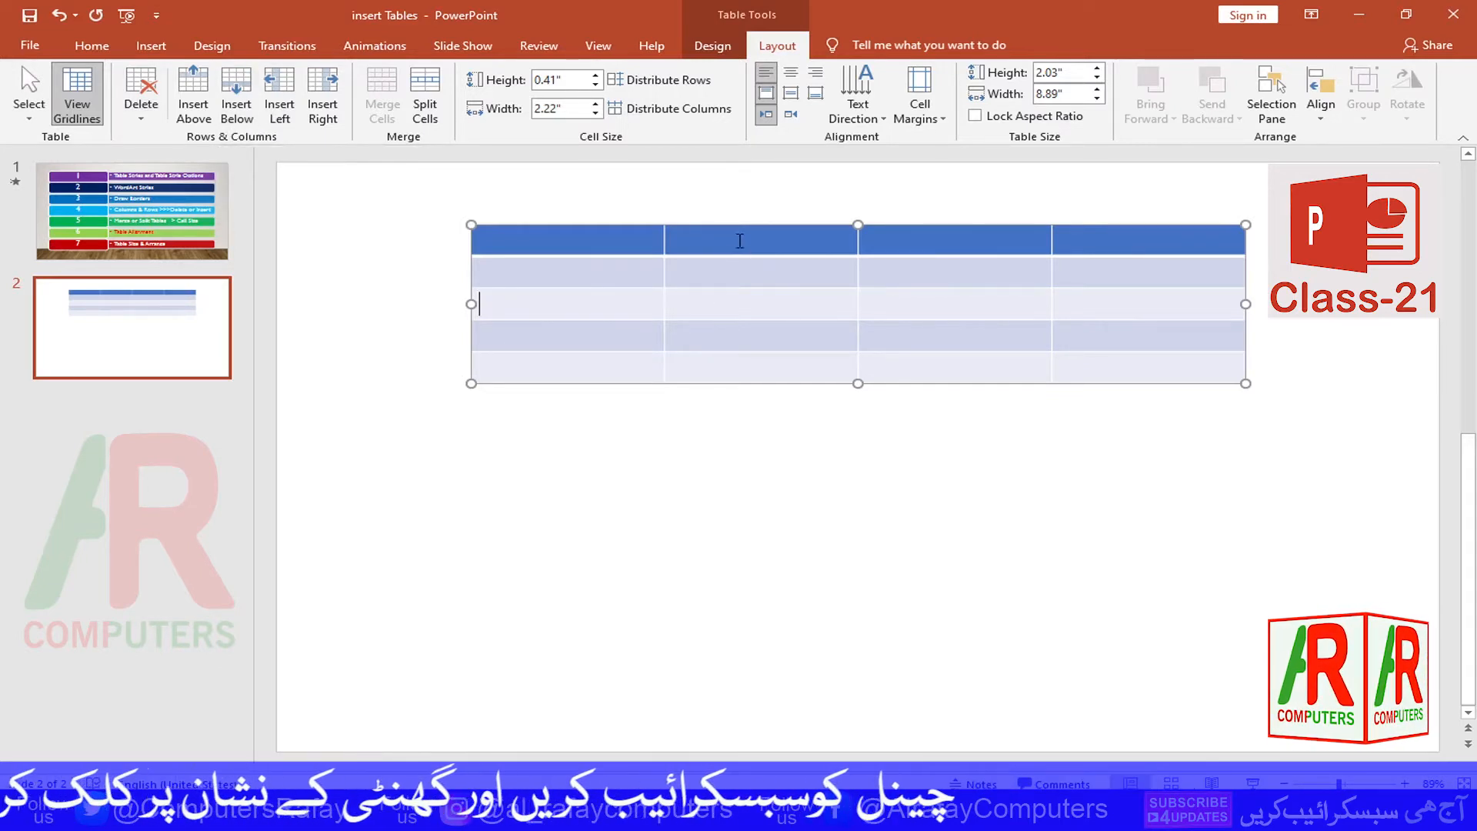
left_click(538, 305)
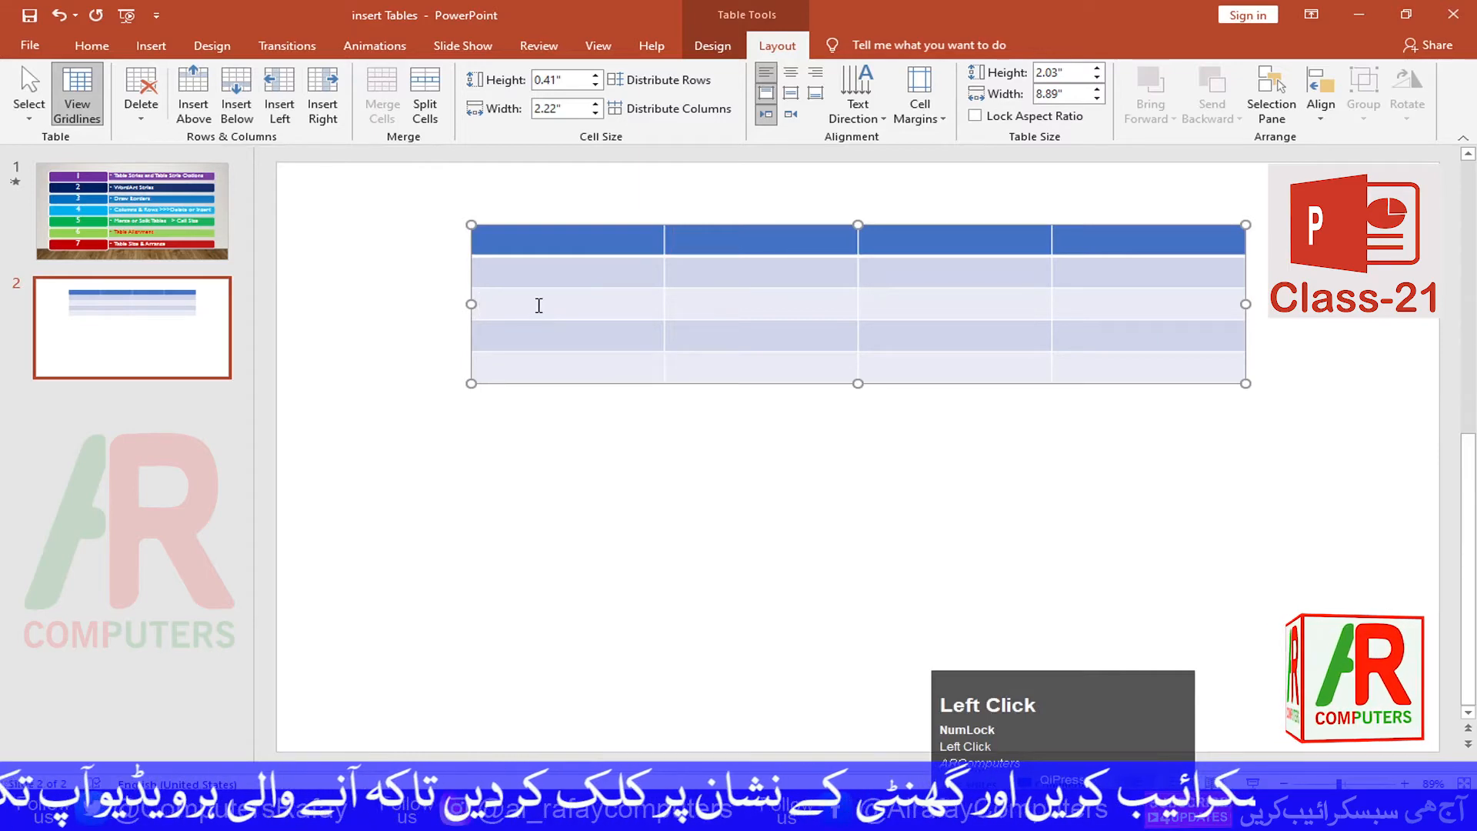
left_click(602, 247)
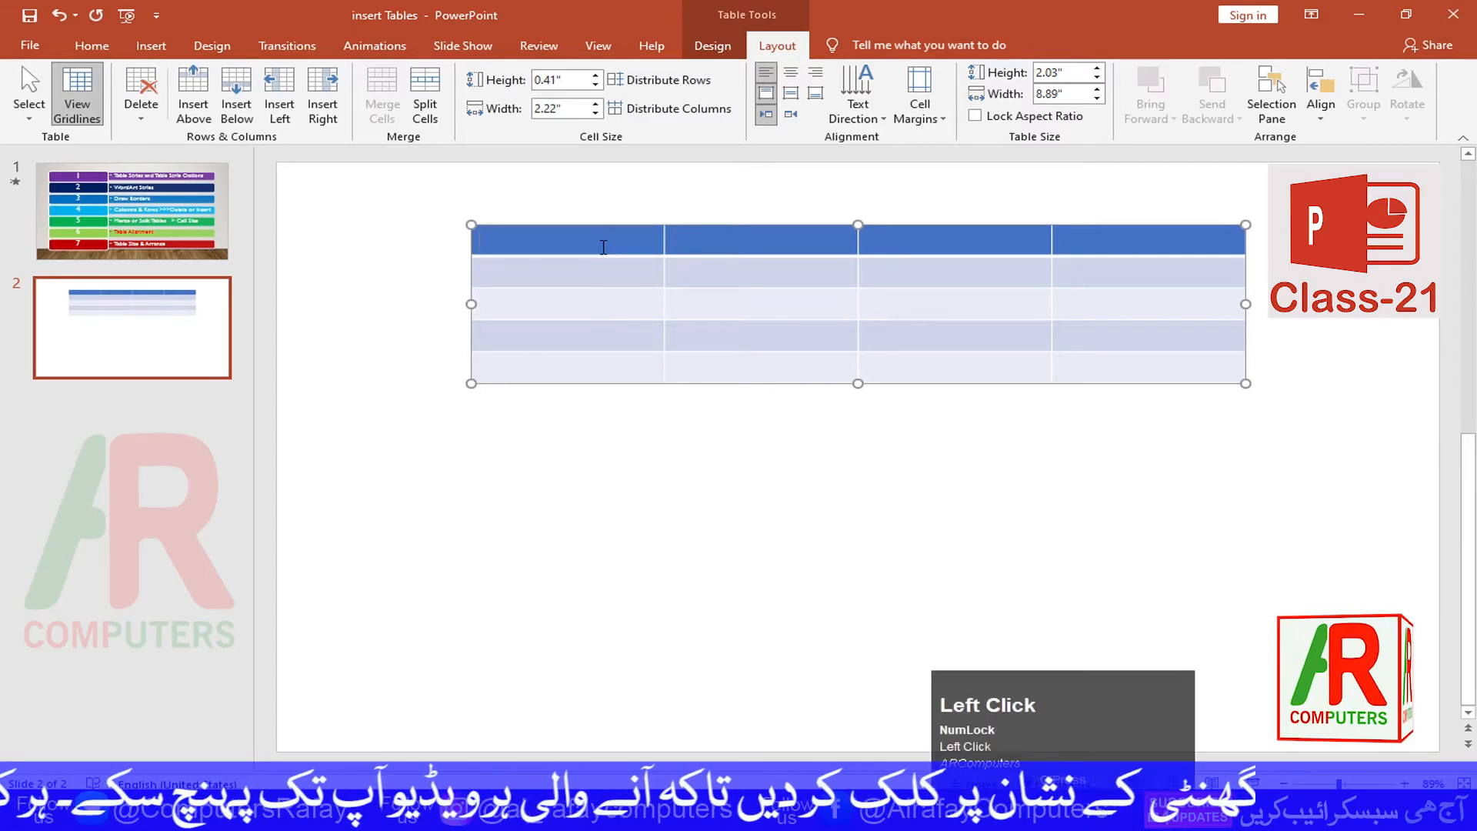
type("1")
left_click(608, 265)
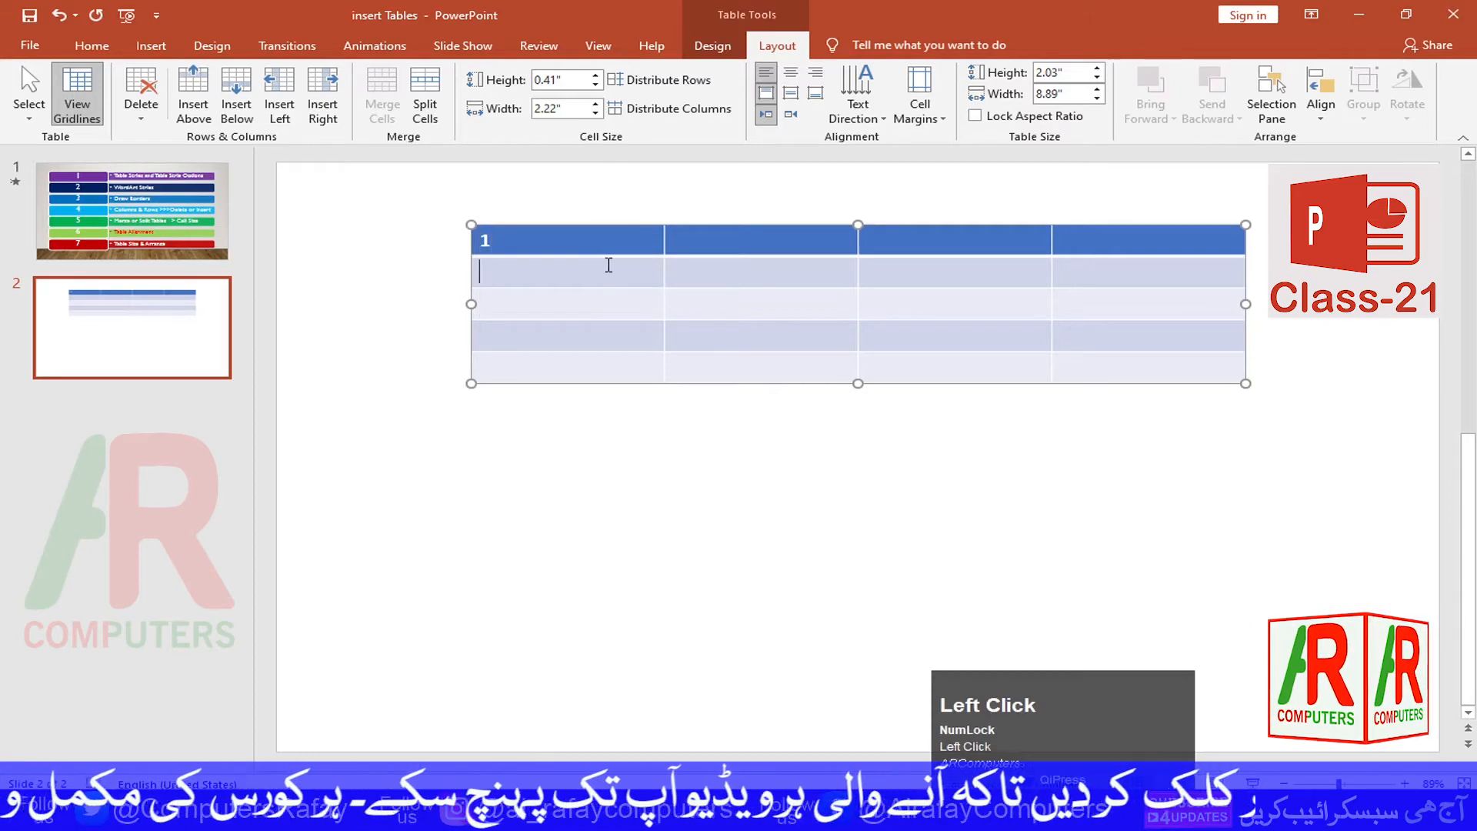
key("Down")
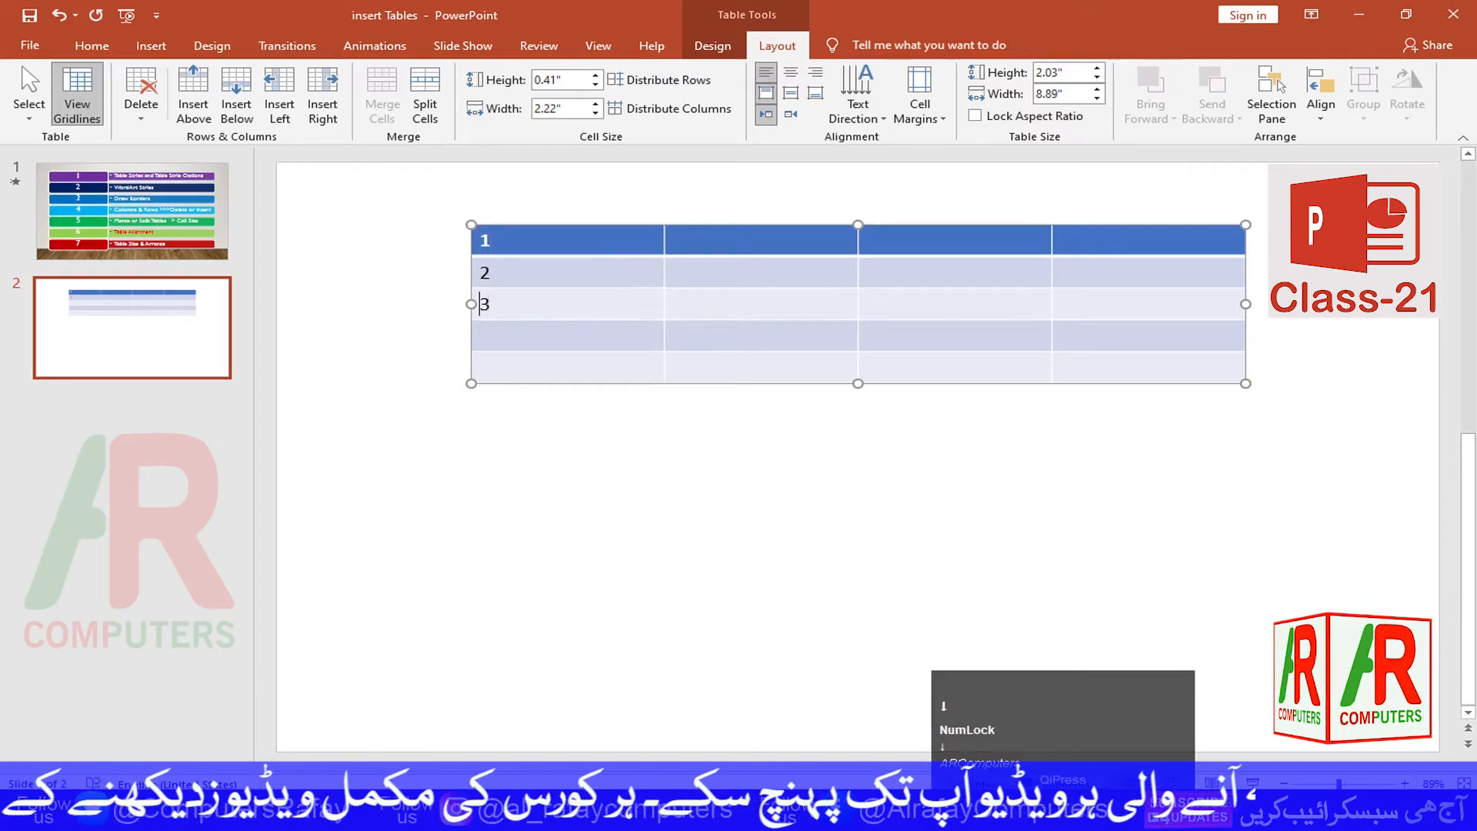
type("4")
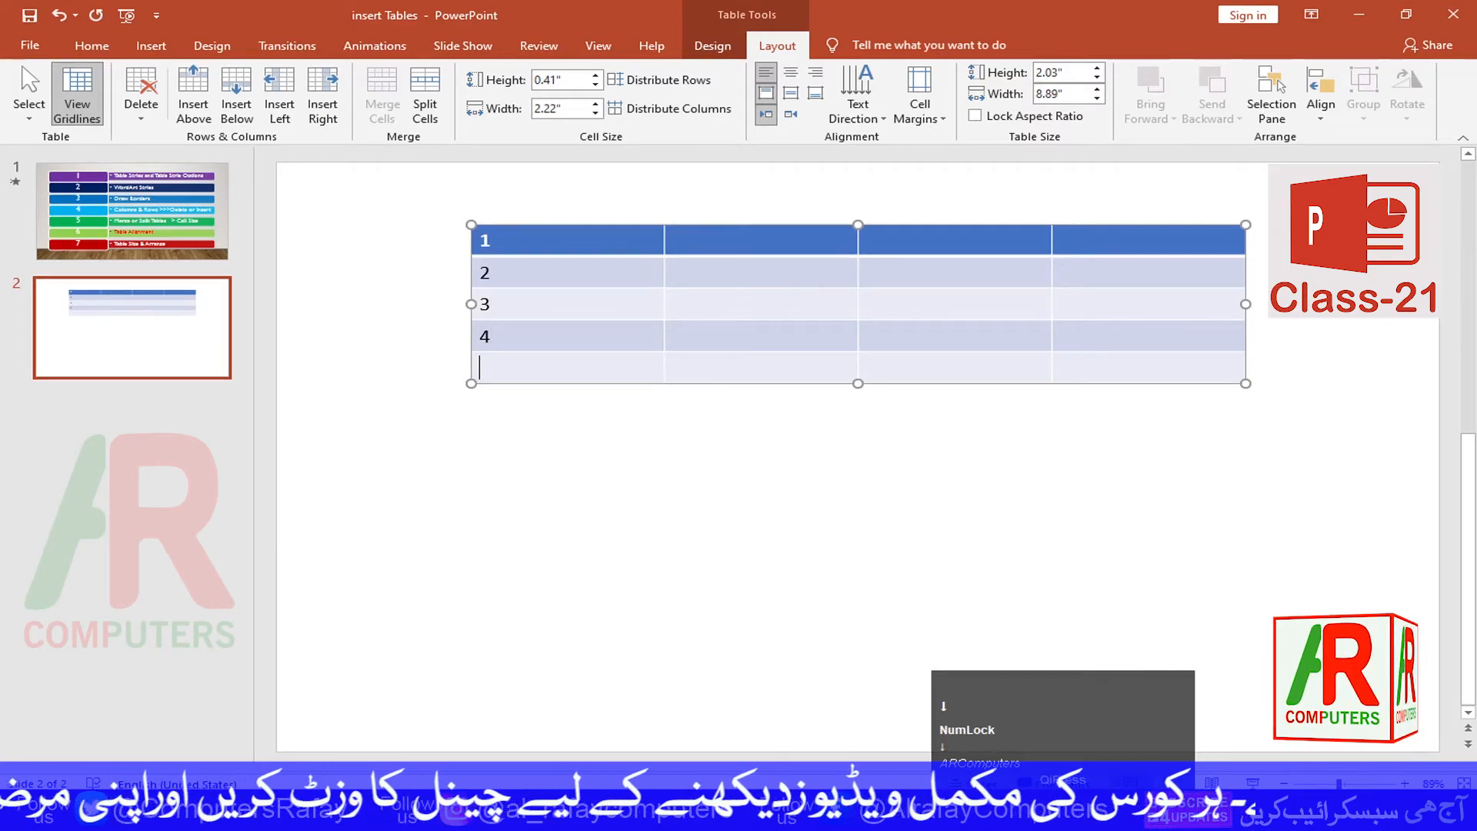
type("5")
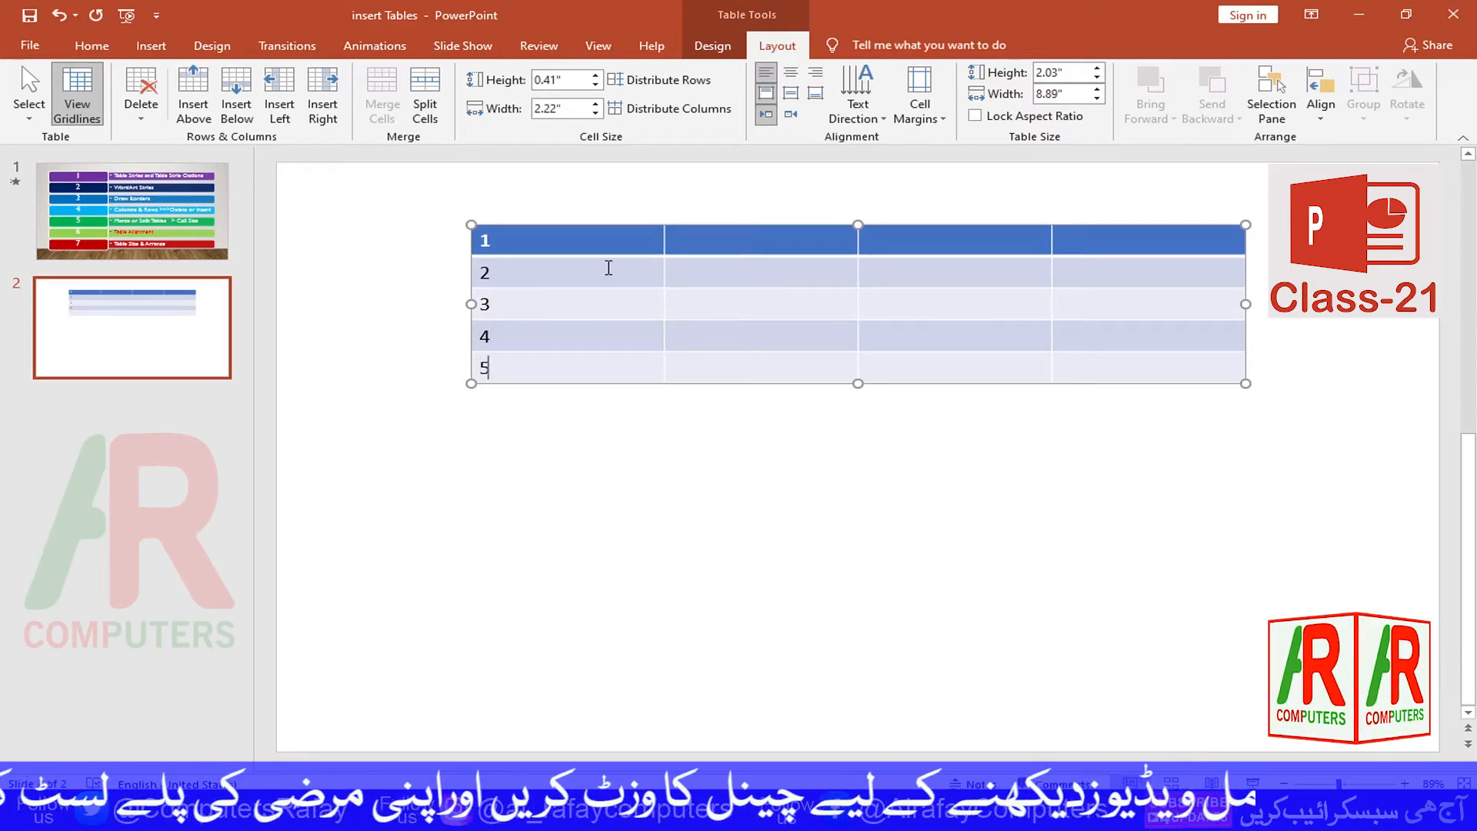
Step: Fill the table's second column from top to bottom with the numbers 6, 7, 8, 9 and 10
left_click(769, 242)
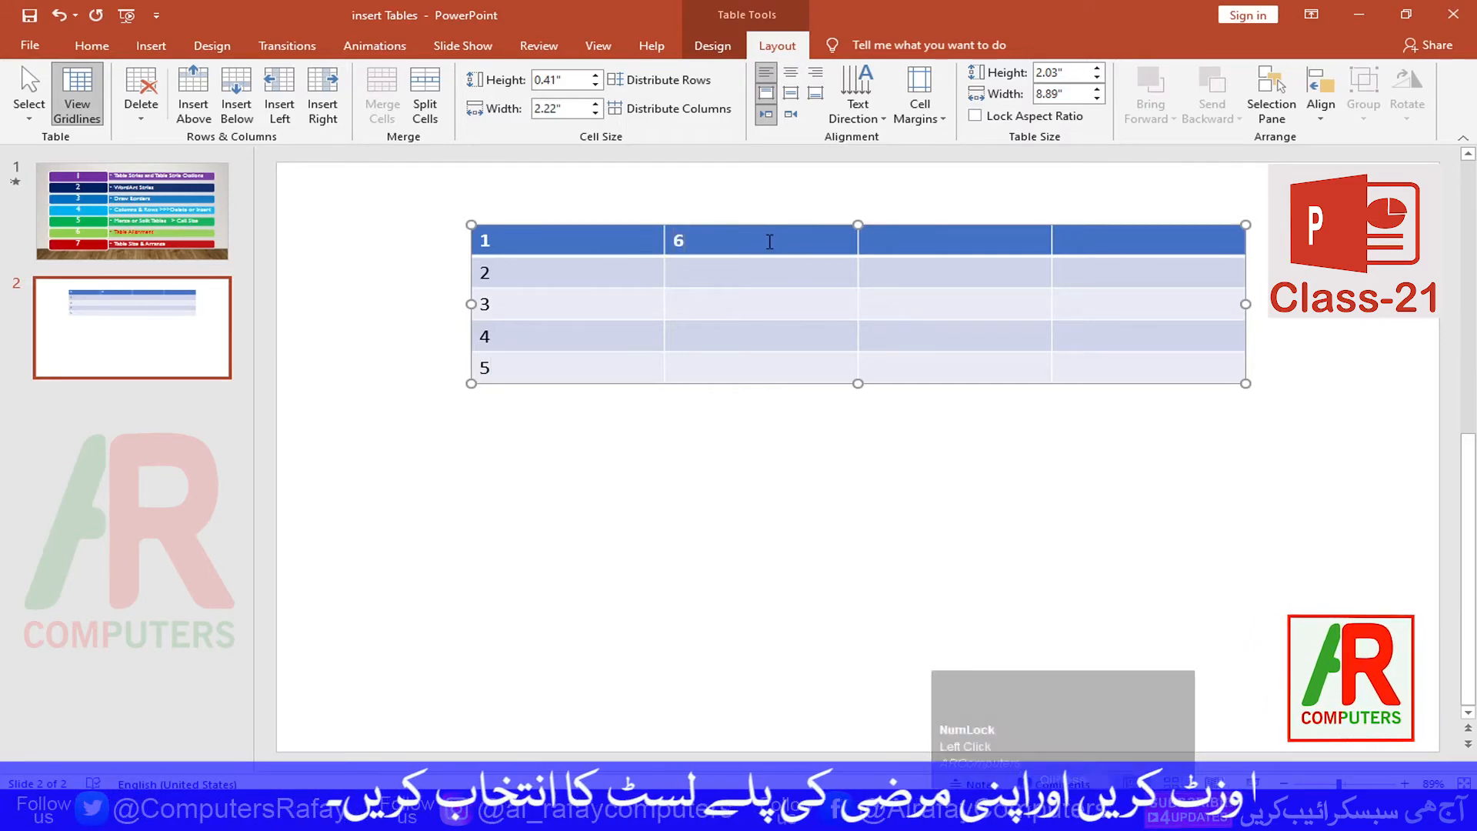
key("Down")
type("7")
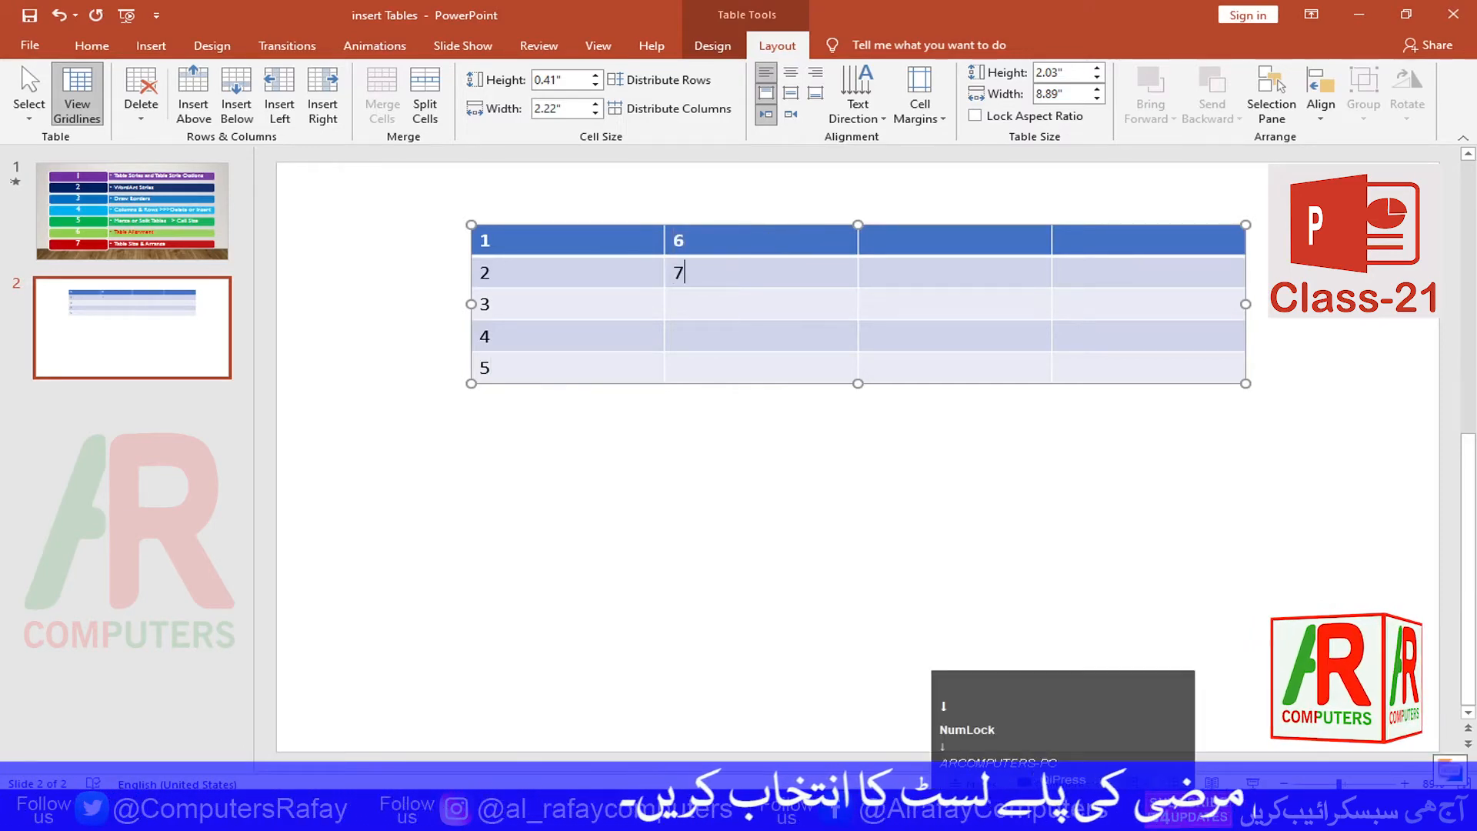
key("Down")
type("8 ")
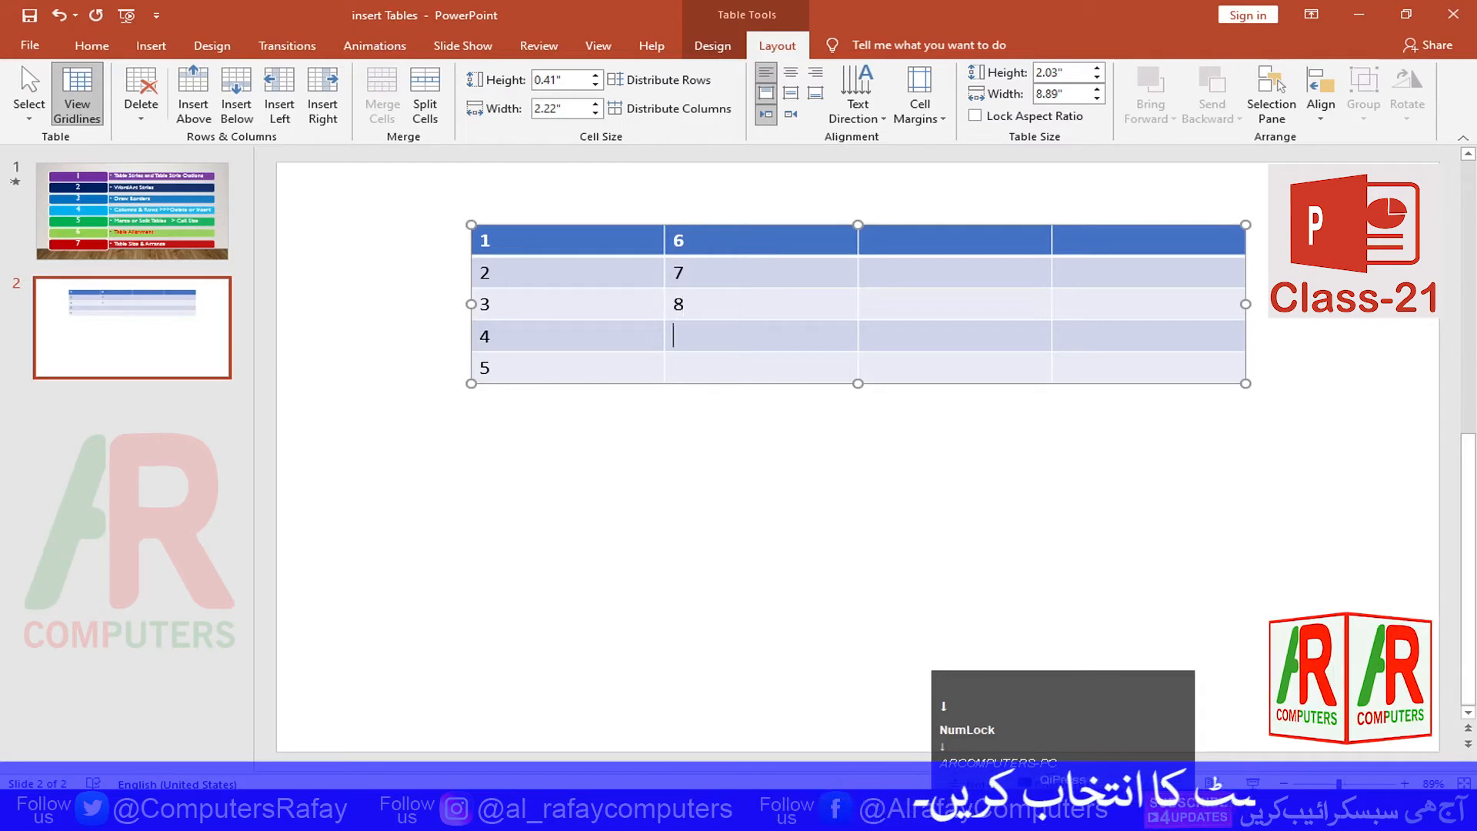
type("9 ")
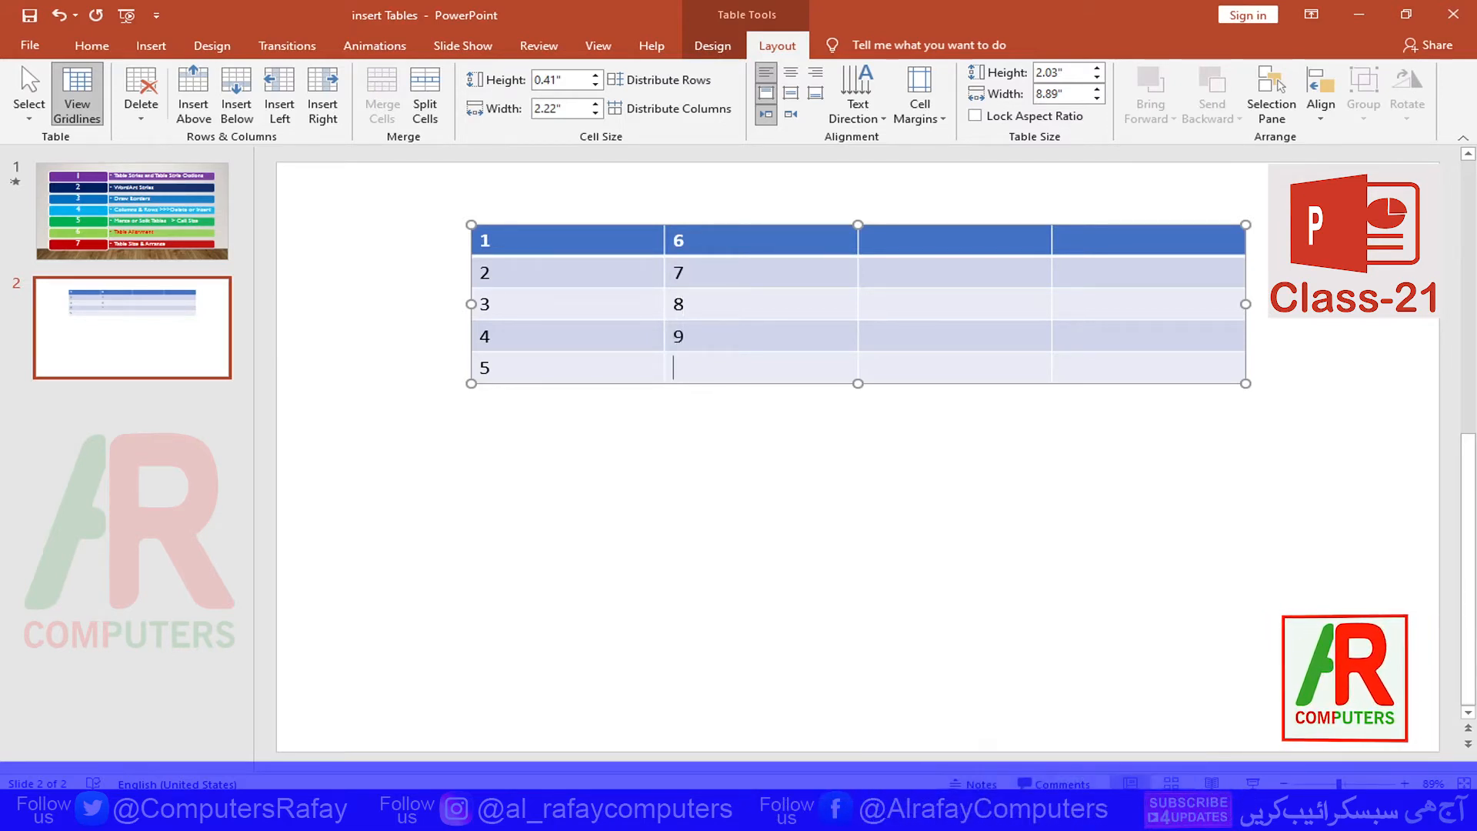
type("10")
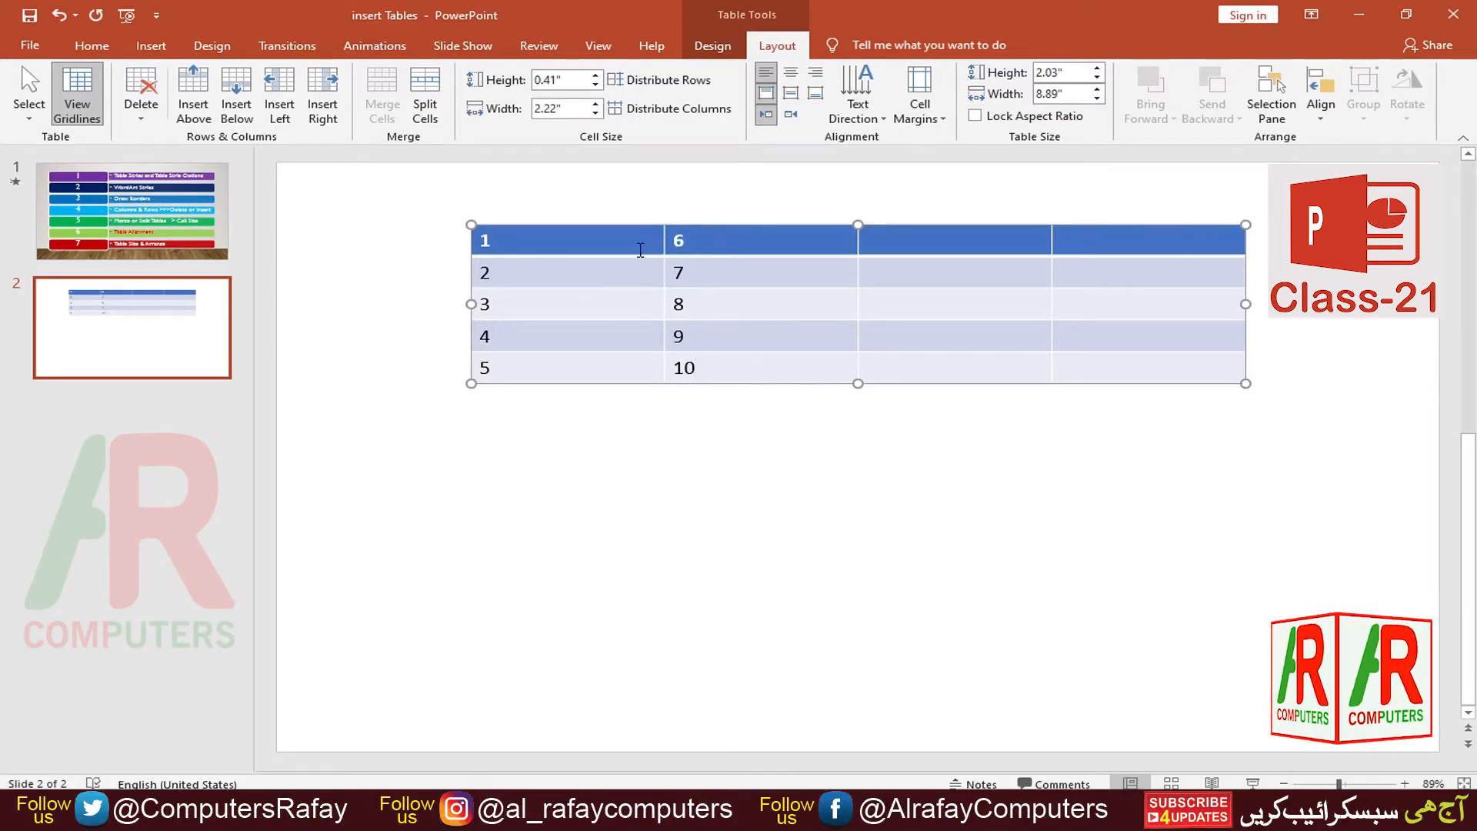
left_click(565, 248)
left_click_drag(570, 247, 570, 350)
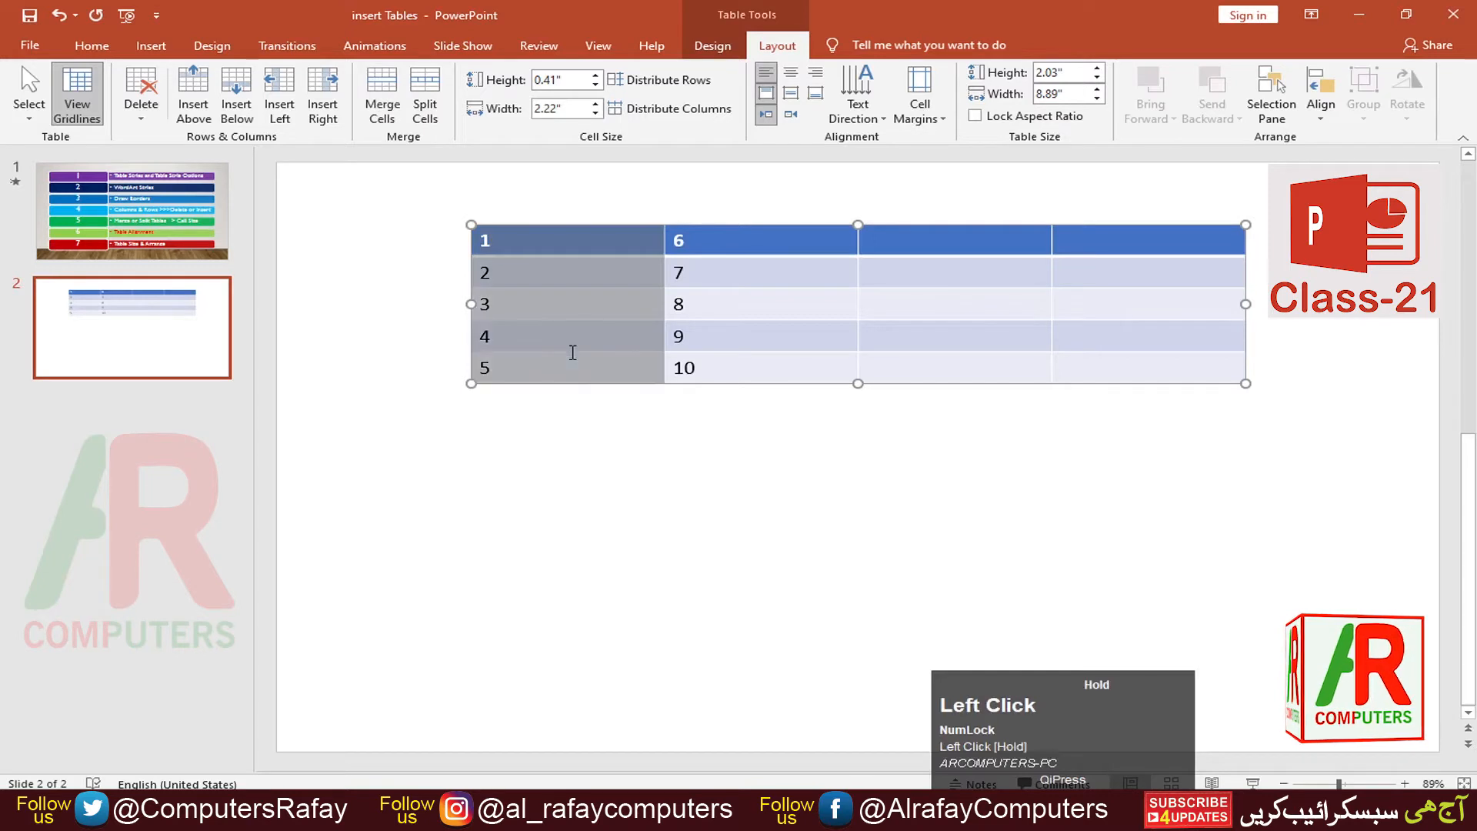
left_click_drag(713, 234, 718, 371)
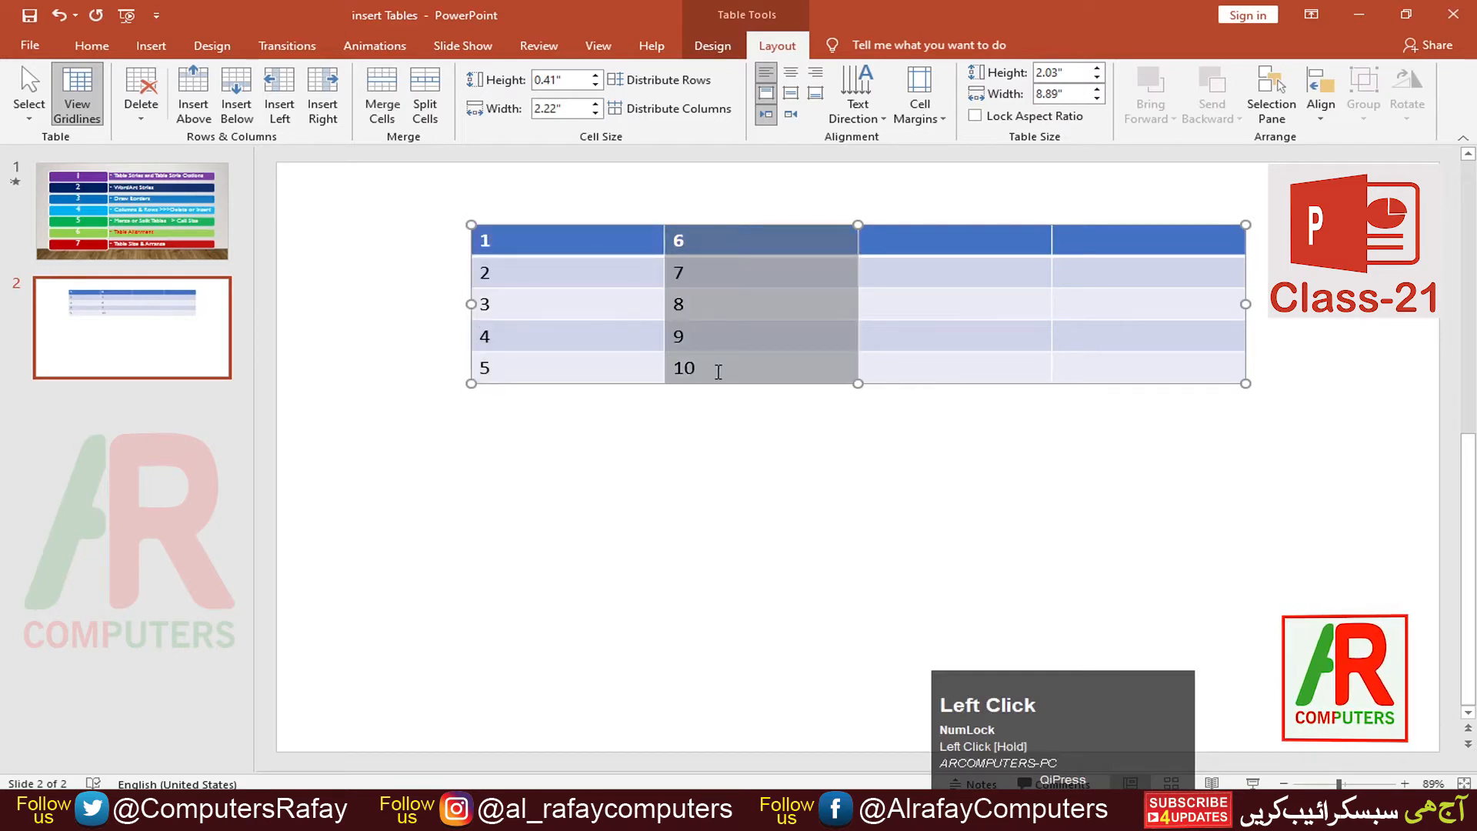
left_click(605, 315)
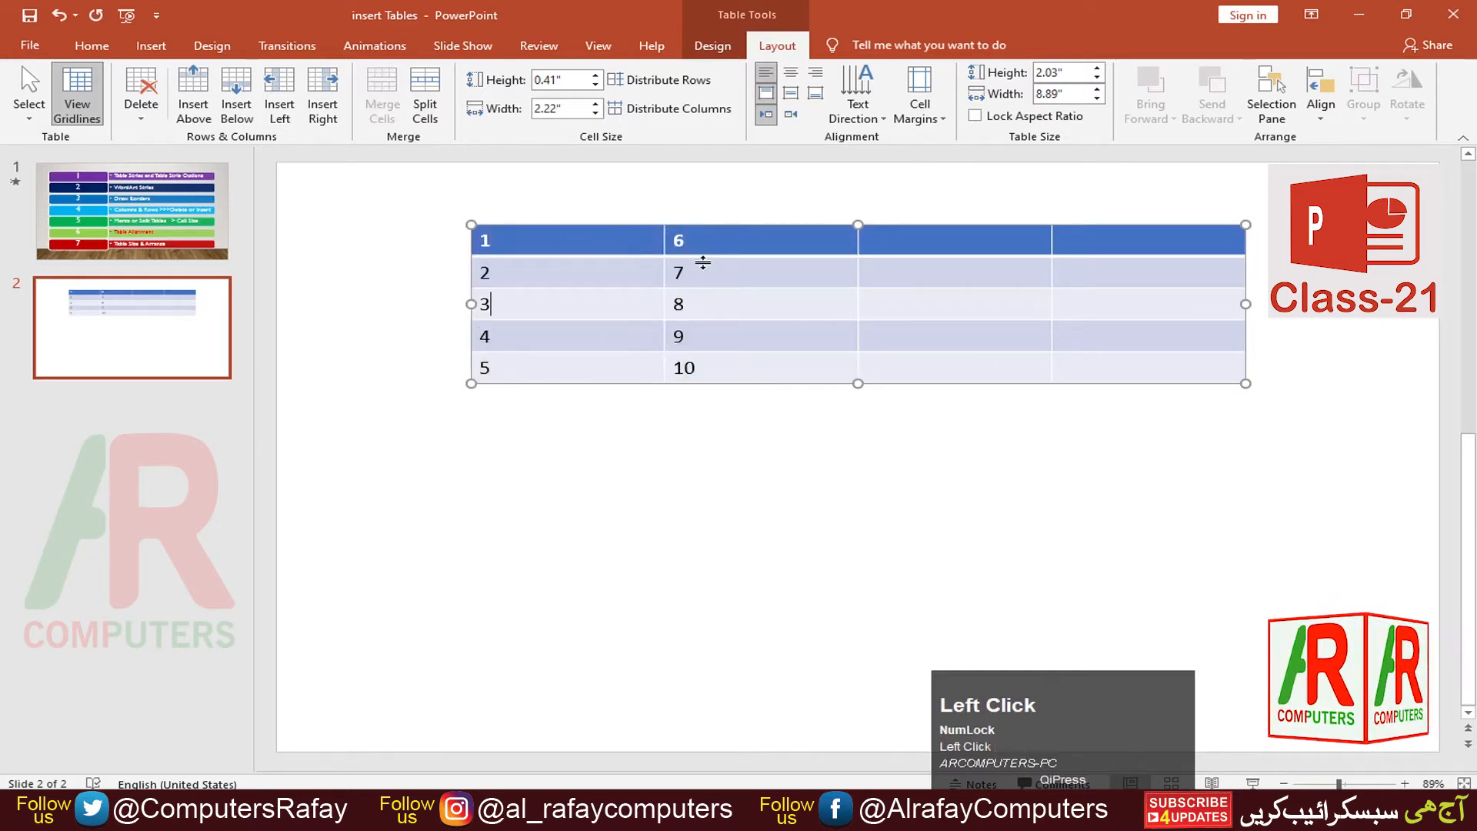
Step: Insert an empty column directly to the left of the column containing 6 to 10
left_click(579, 236)
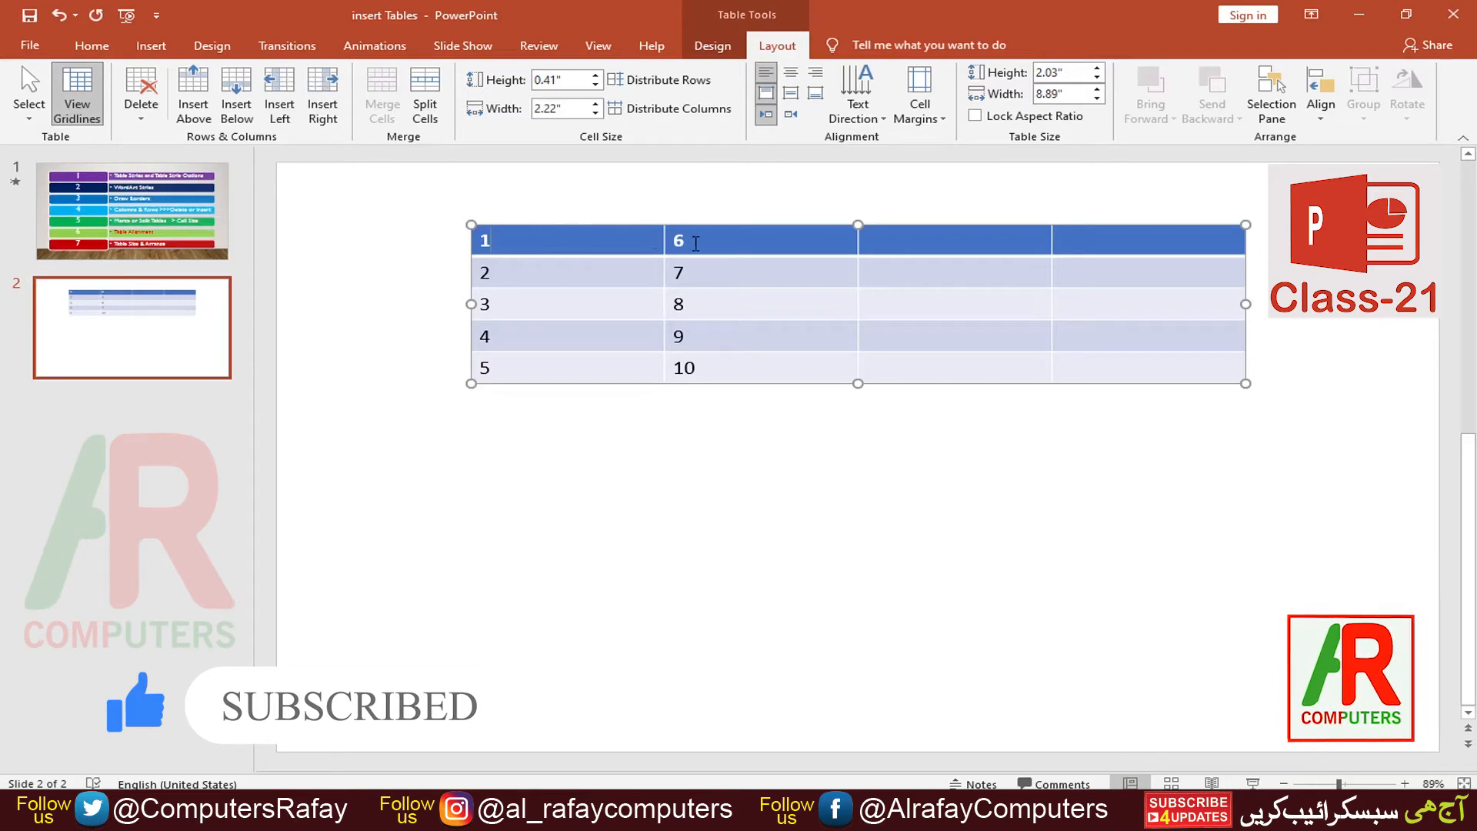
left_click(696, 241)
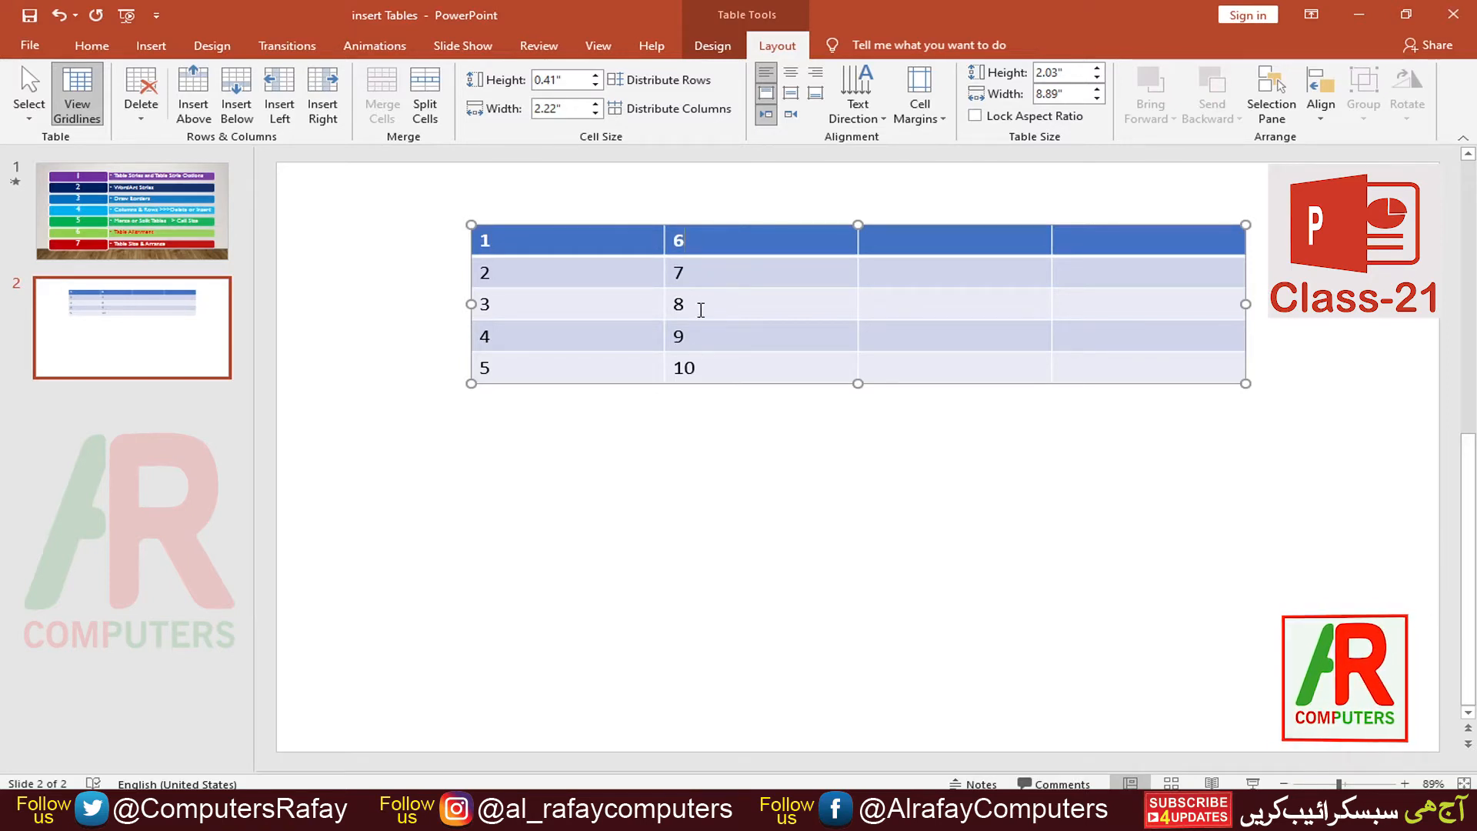
left_click(276, 91)
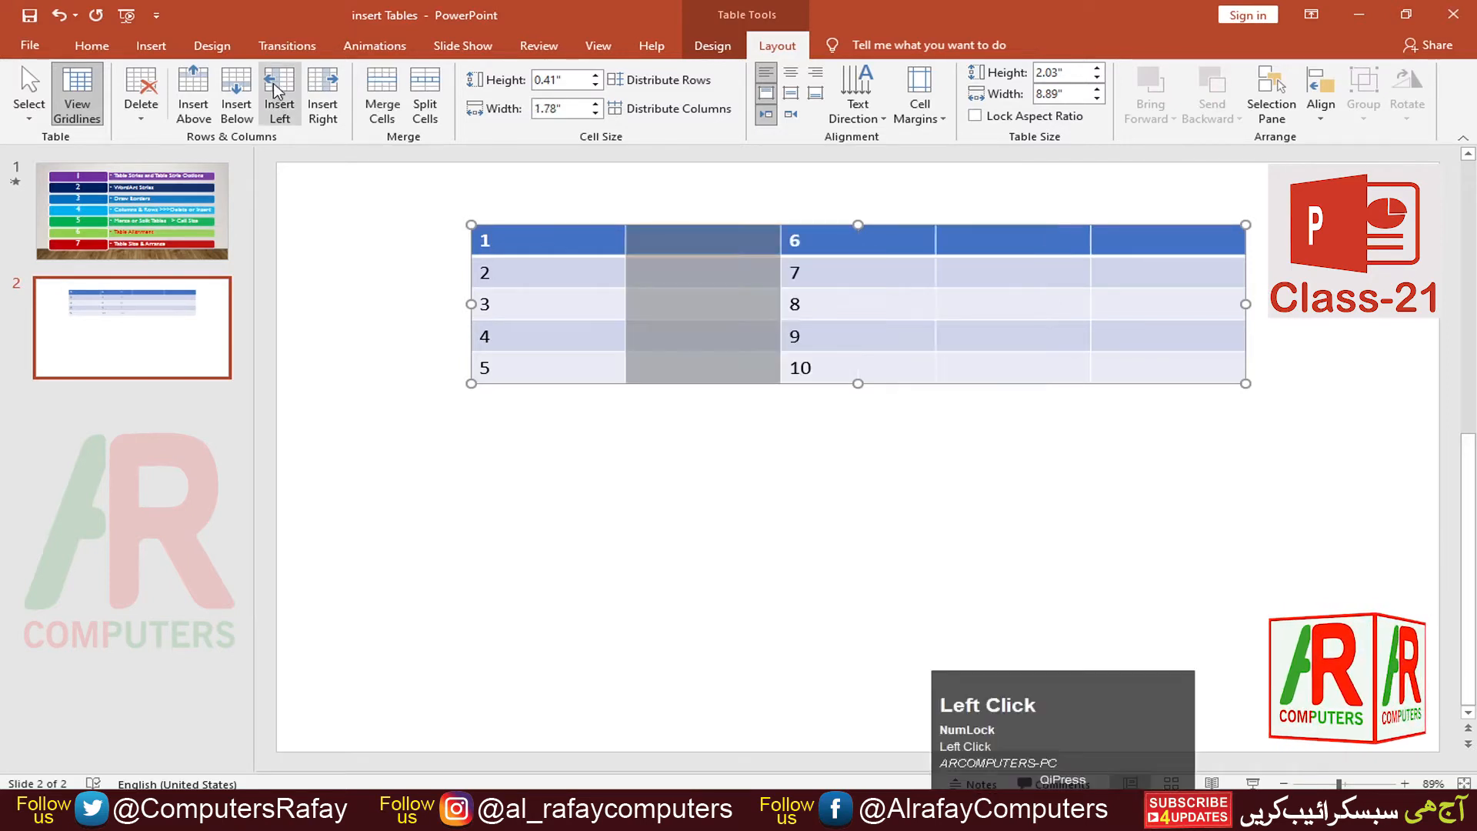
Step: Insert another empty column directly to the right of the column containing 1 to 5
left_click(556, 244)
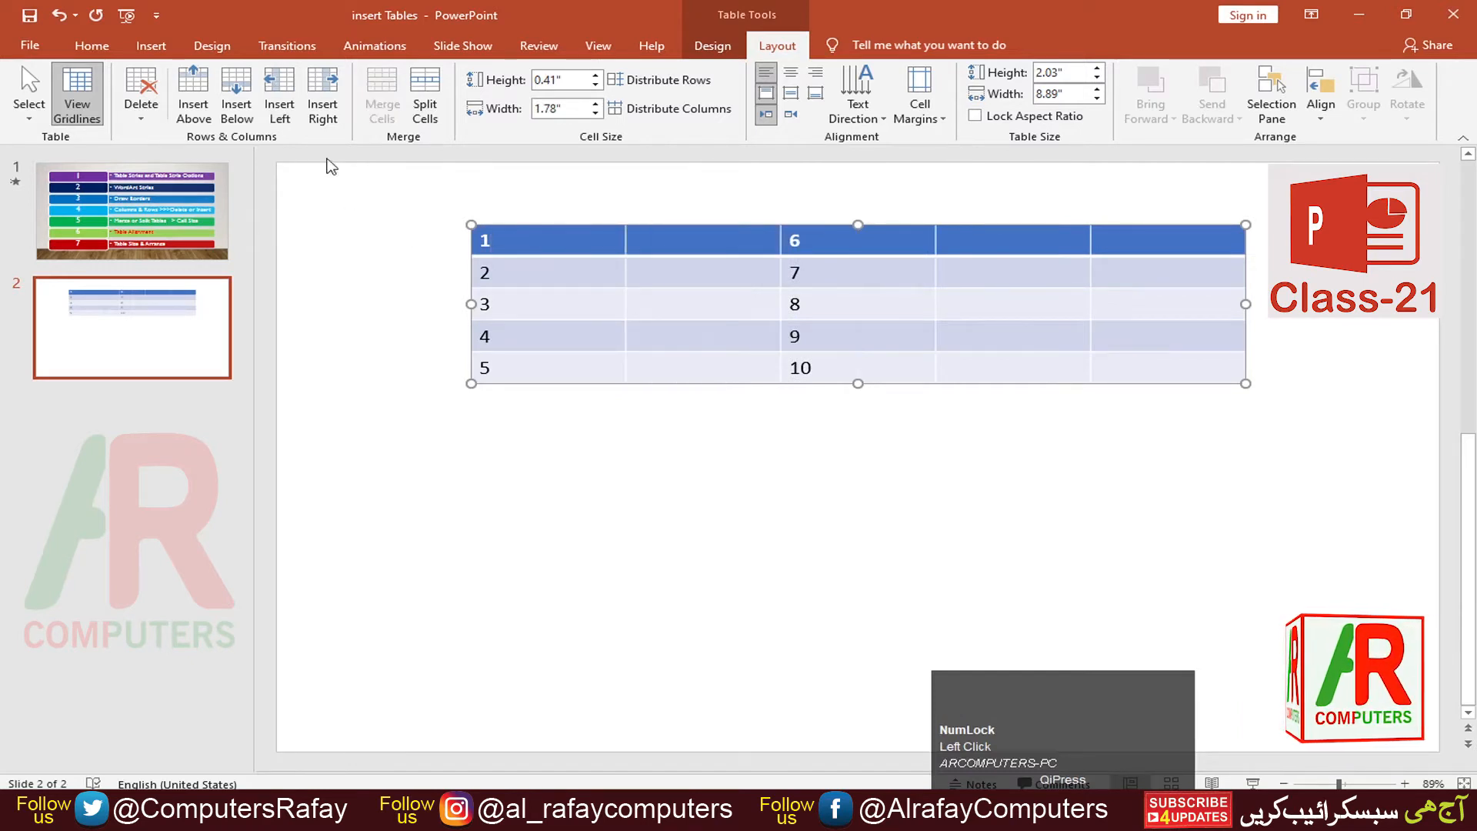
left_click(324, 89)
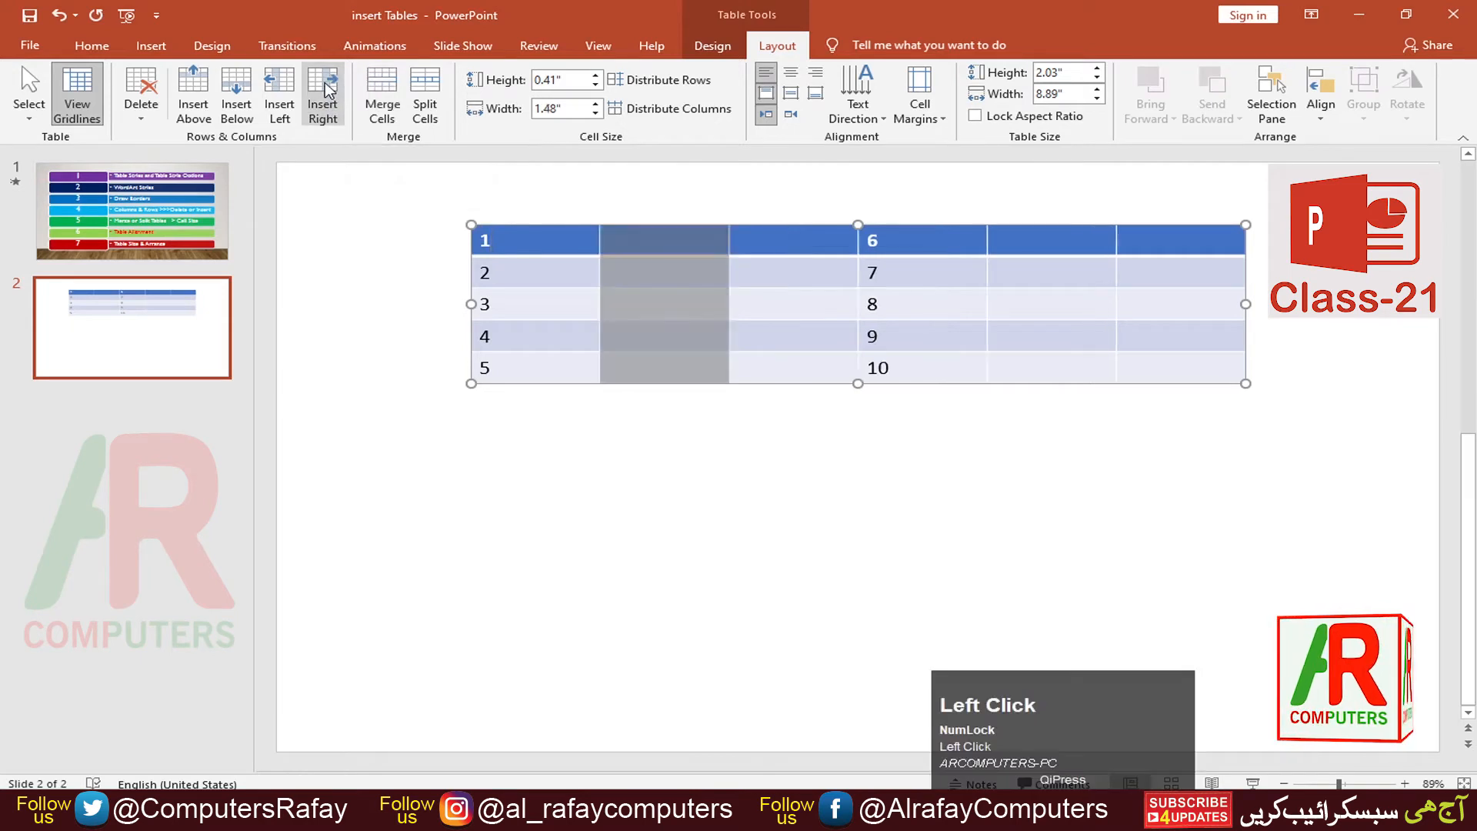
left_click(782, 272)
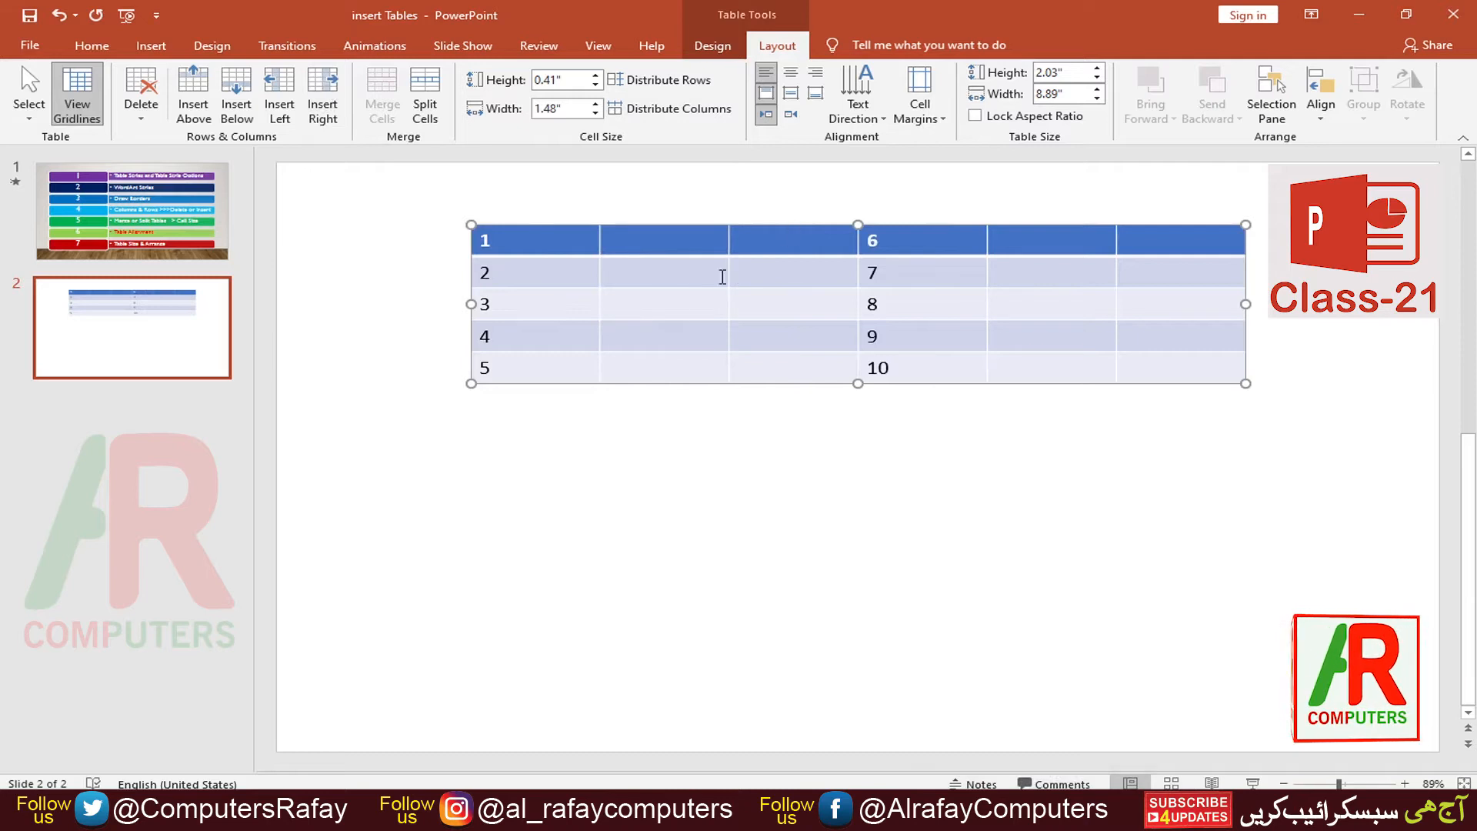
Step: Insert an empty row directly below the header row containing 1 and 6
left_click(521, 240)
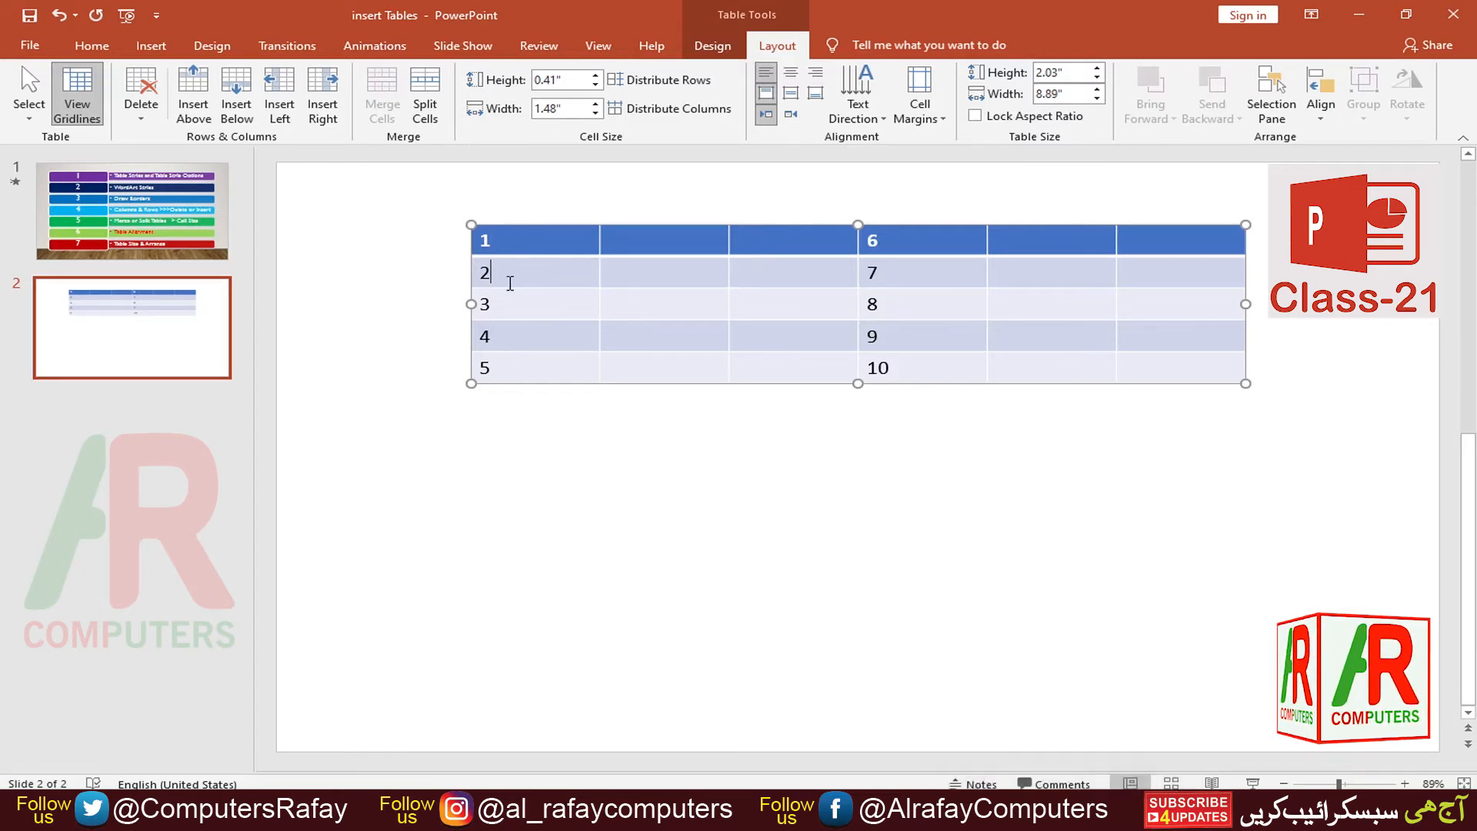
left_click(514, 244)
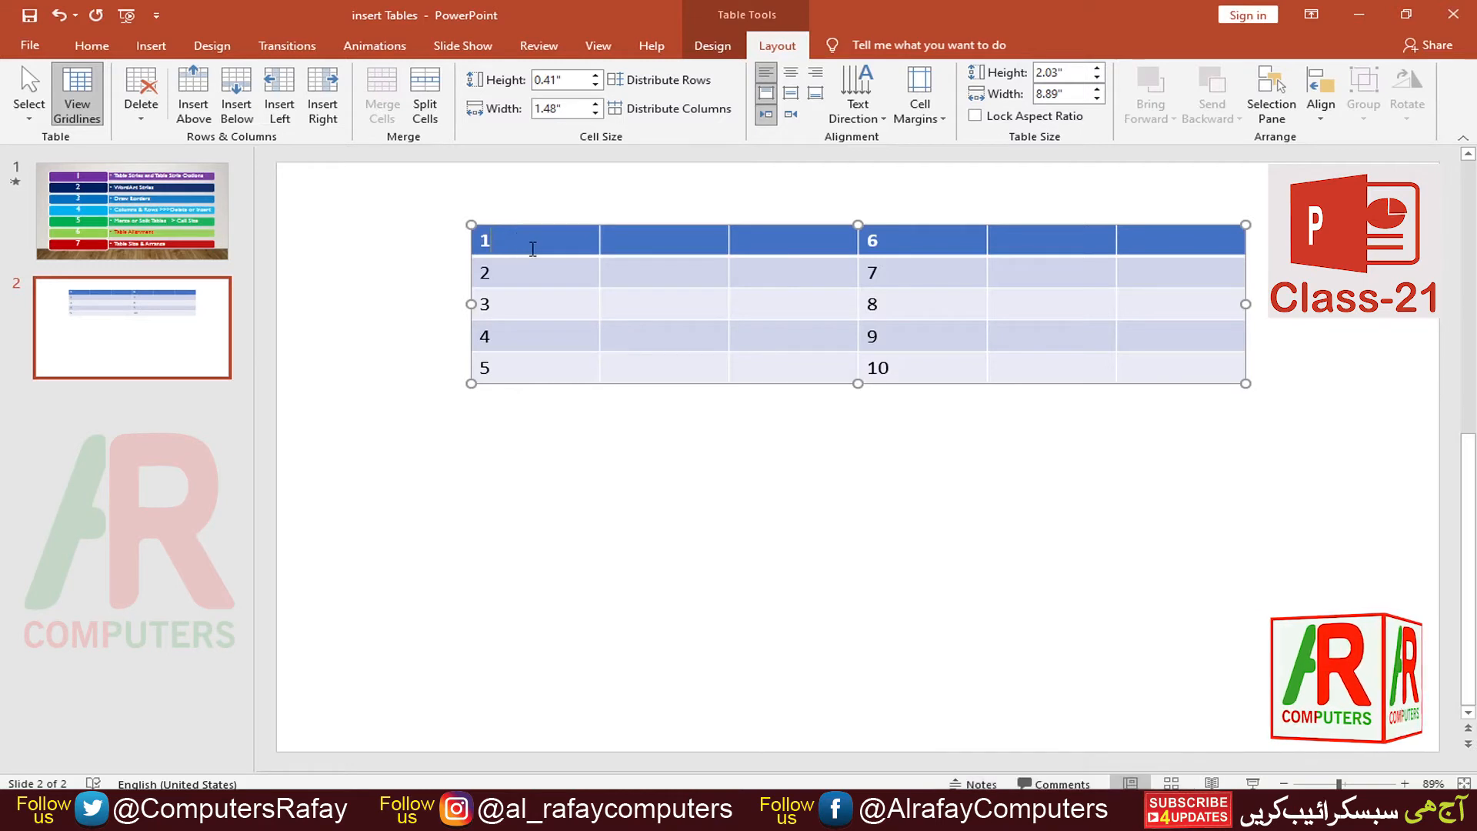
left_click(237, 97)
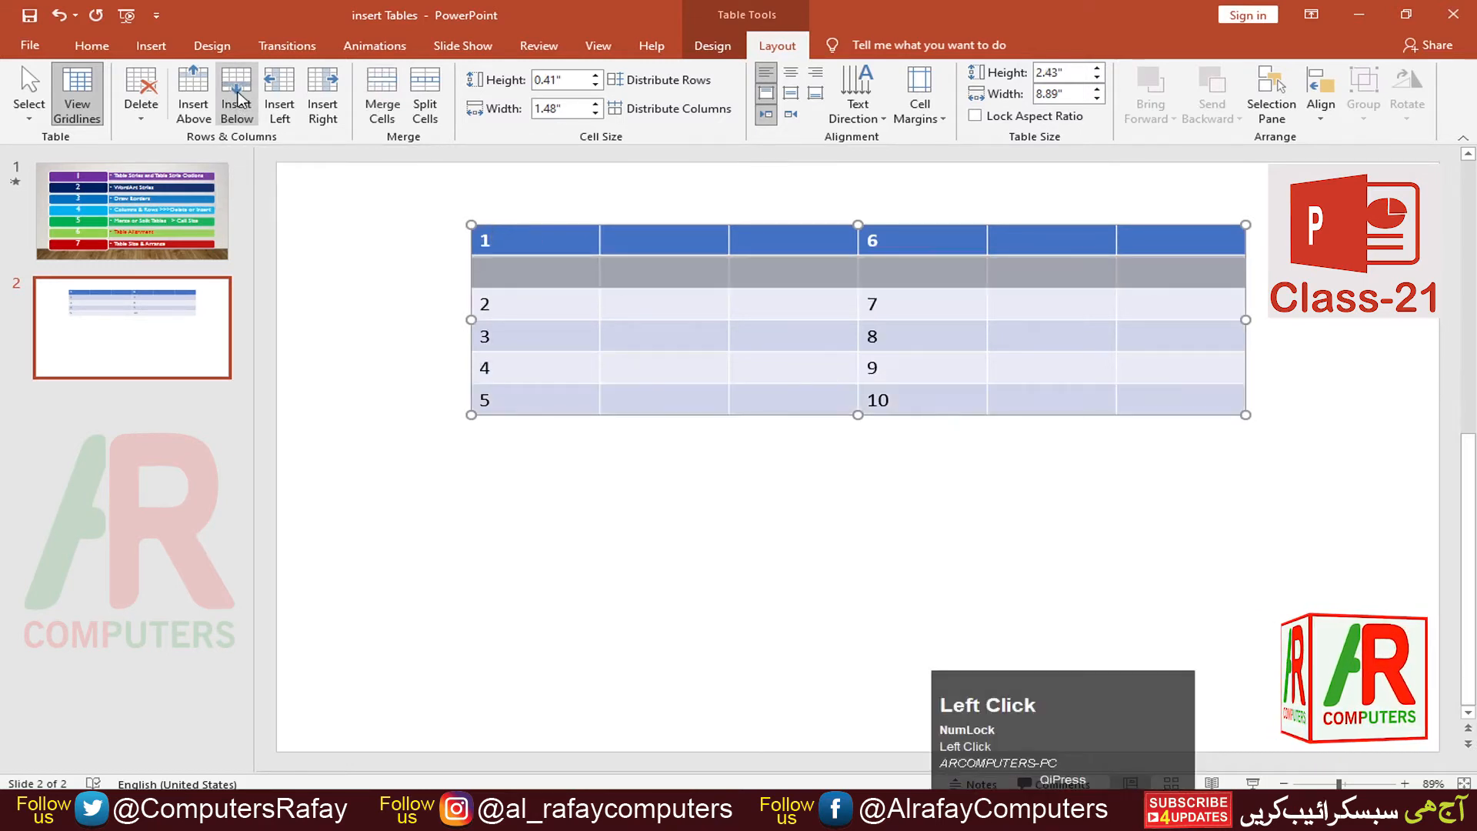
left_click(543, 277)
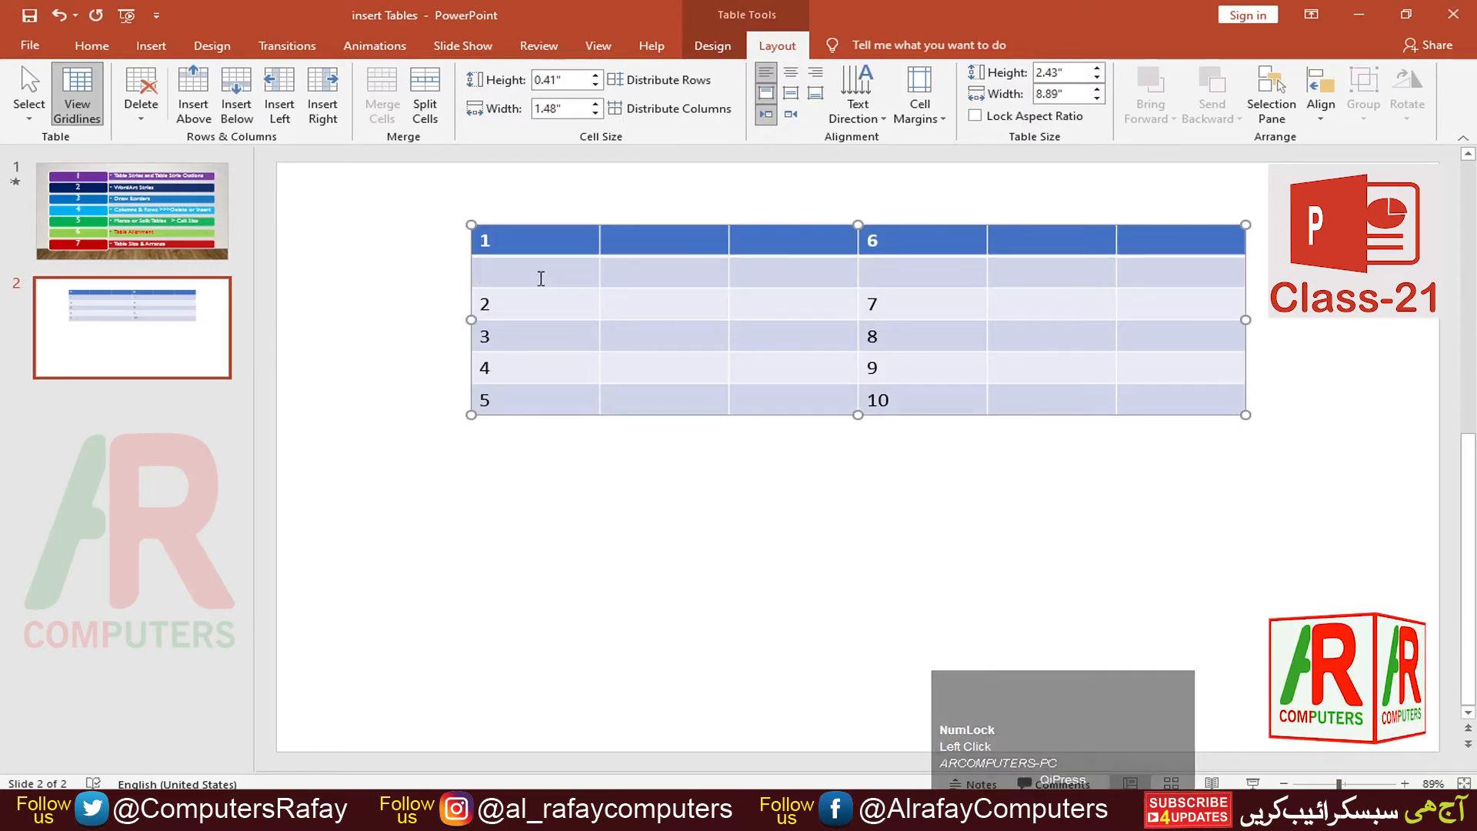
Step: Insert another empty row directly above the row containing 2 and 7
left_click(525, 308)
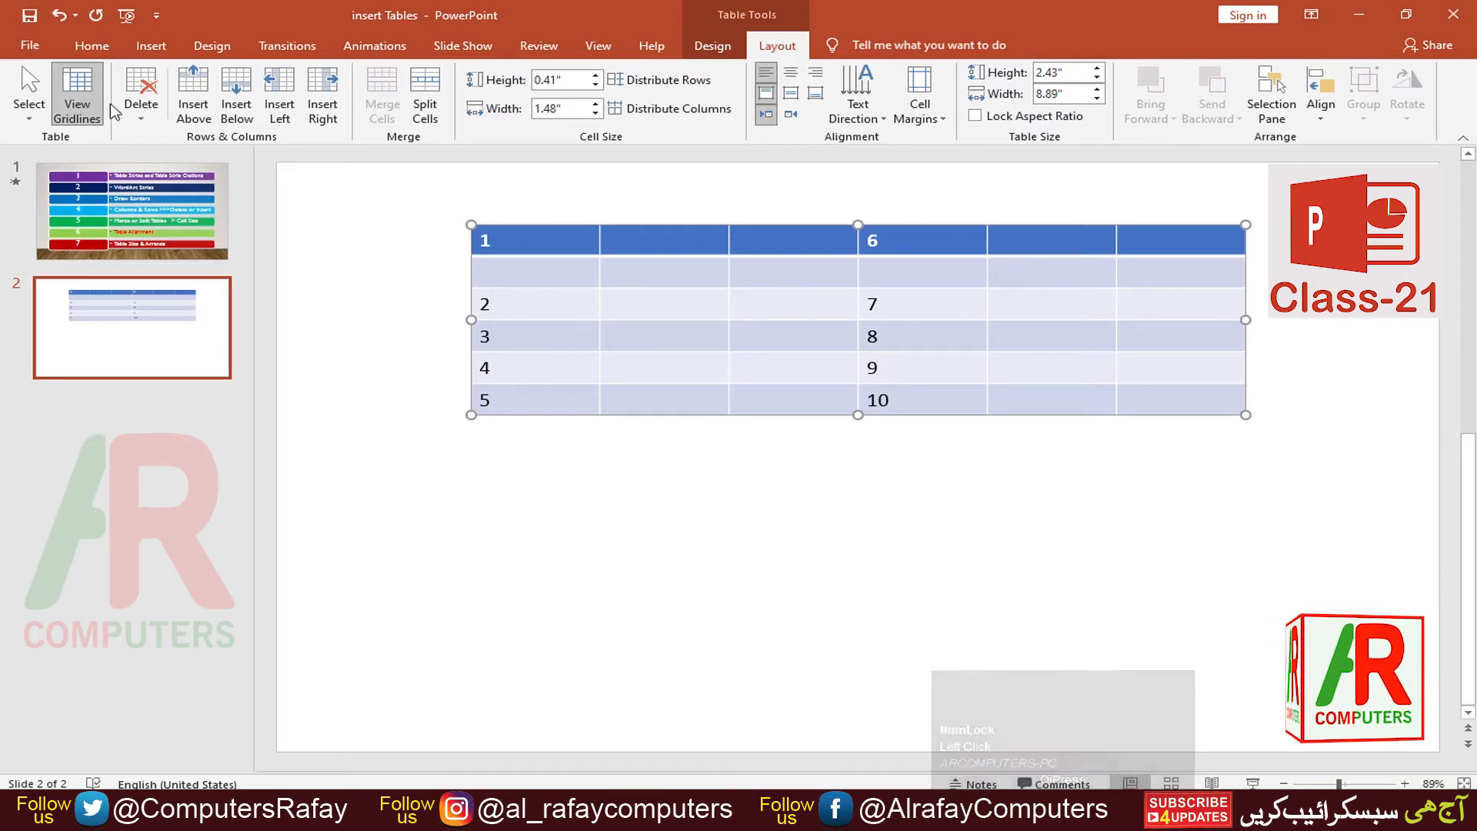
left_click(194, 94)
left_click(536, 304)
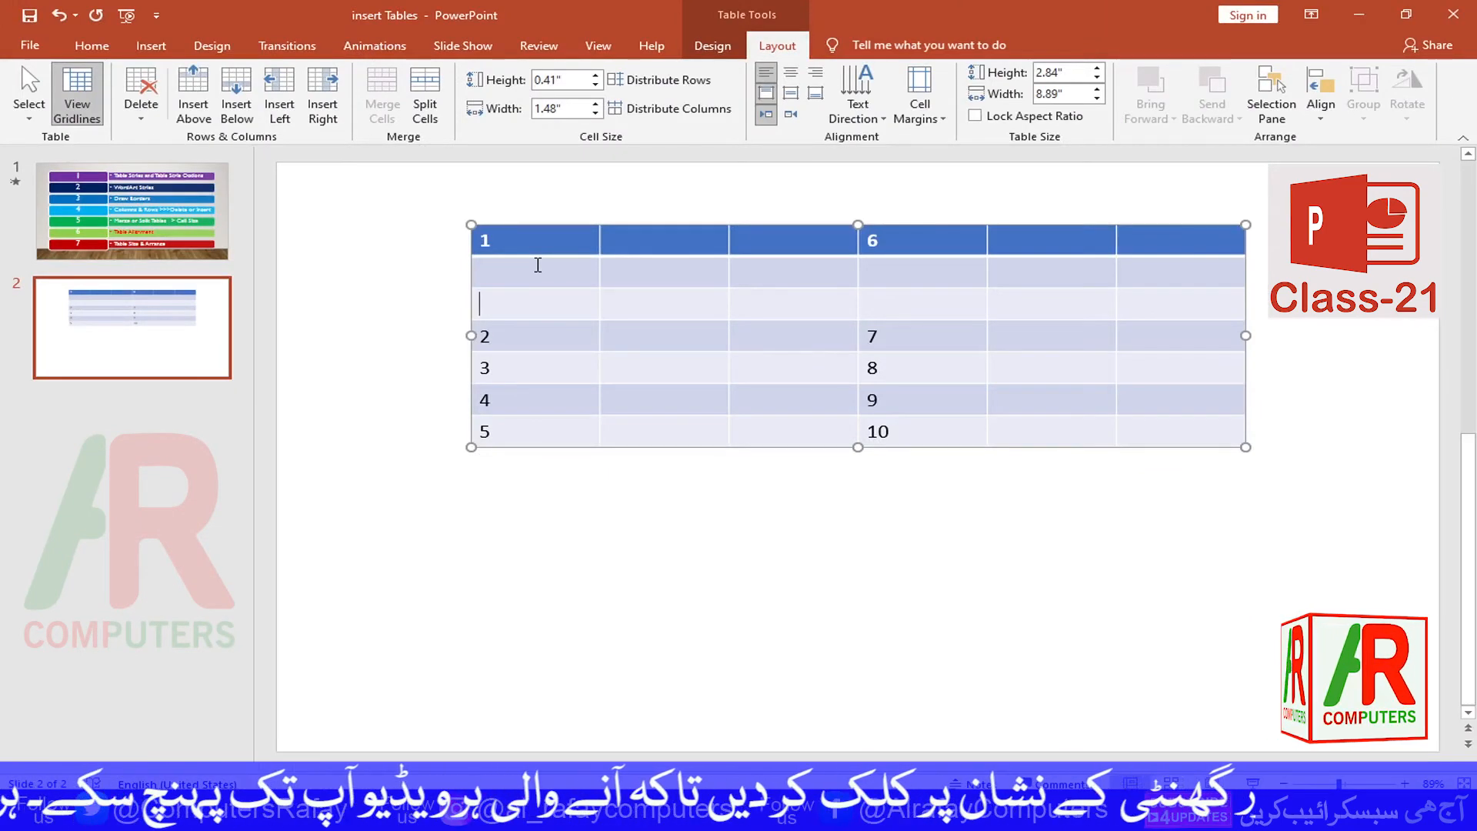
left_click(634, 306)
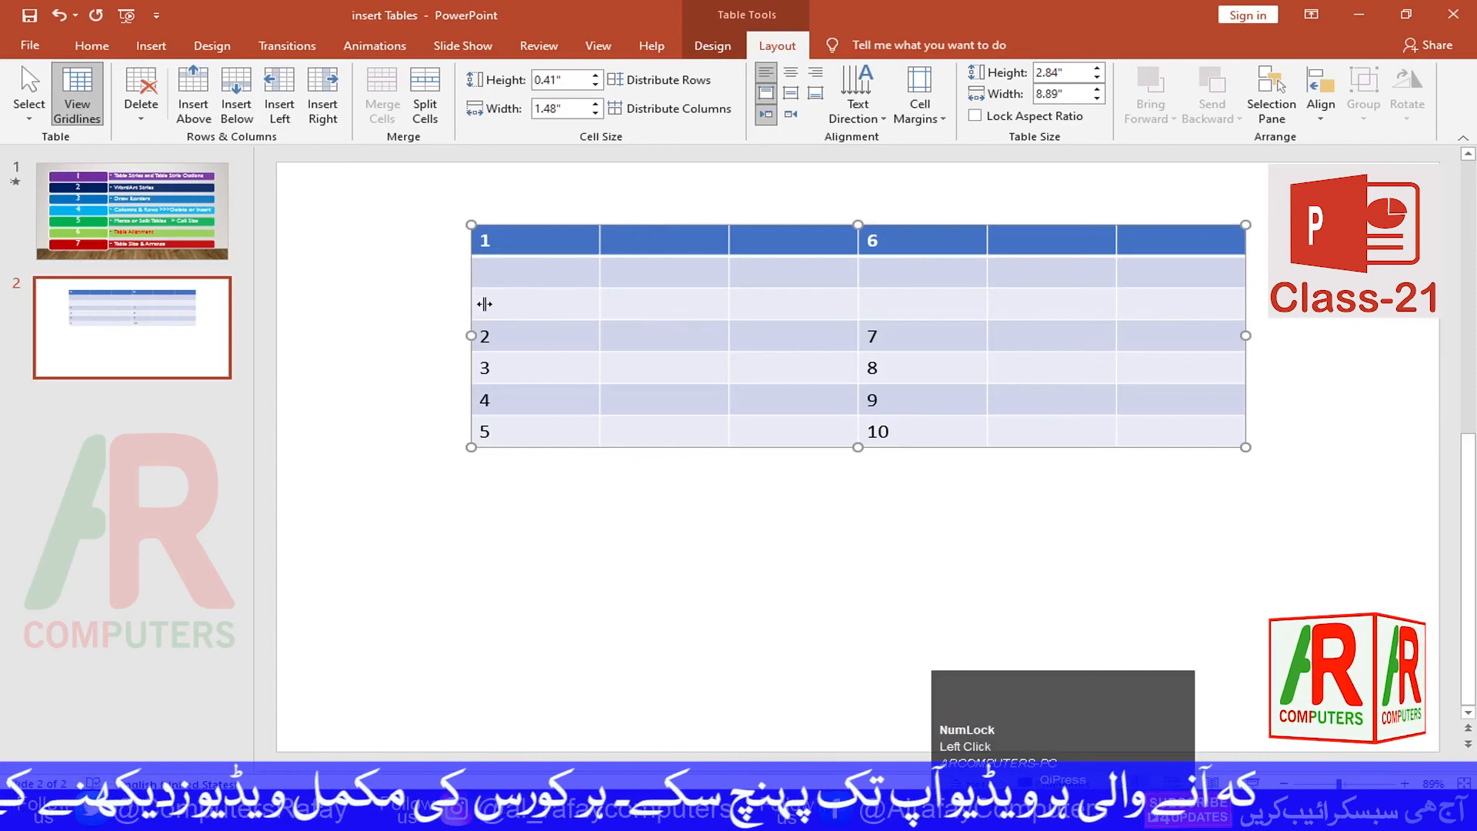
left_click(666, 308)
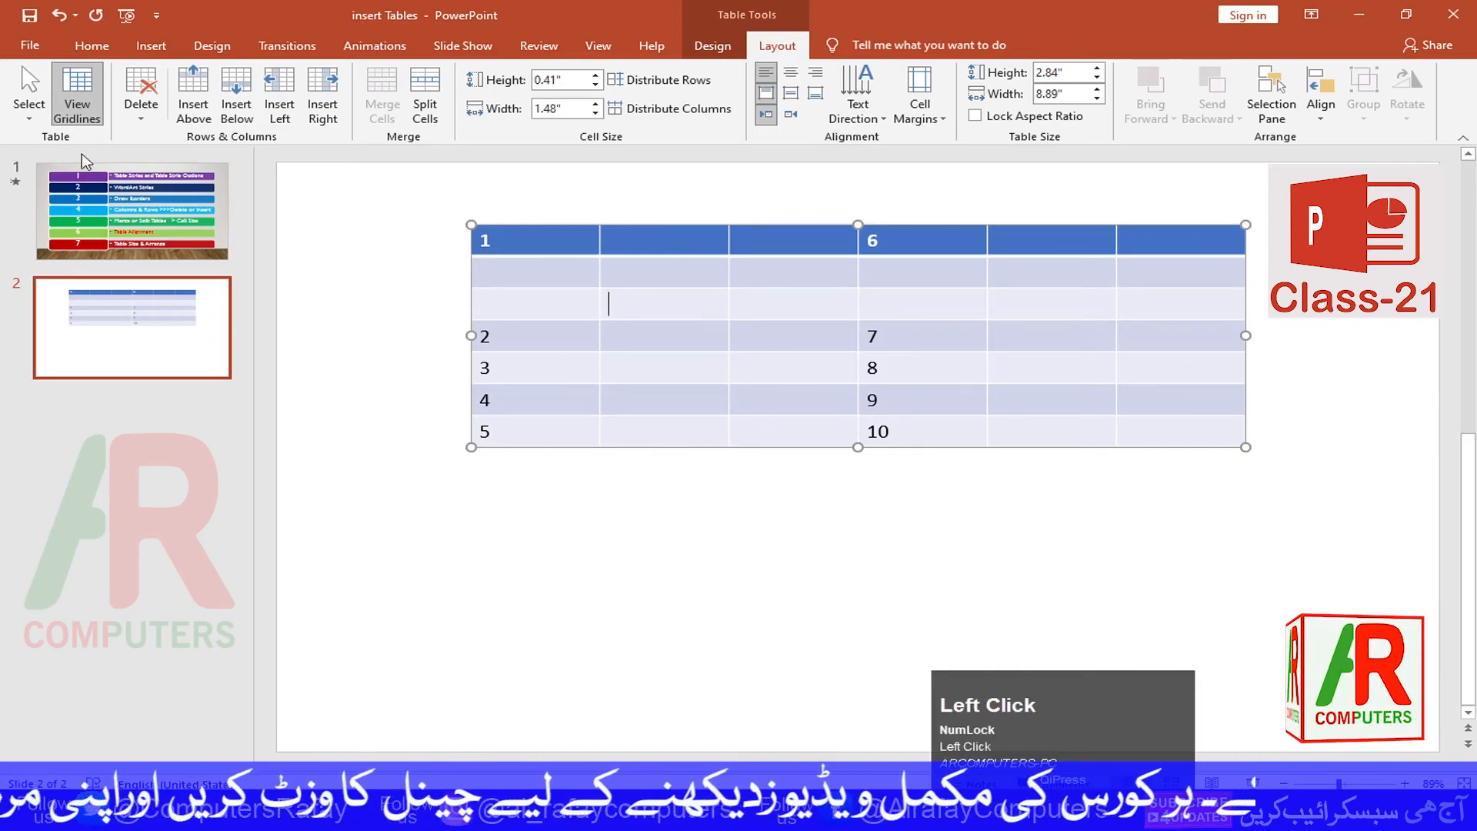
Step: Delete the empty column directly to the right of the column containing 1 to 5
left_click(140, 123)
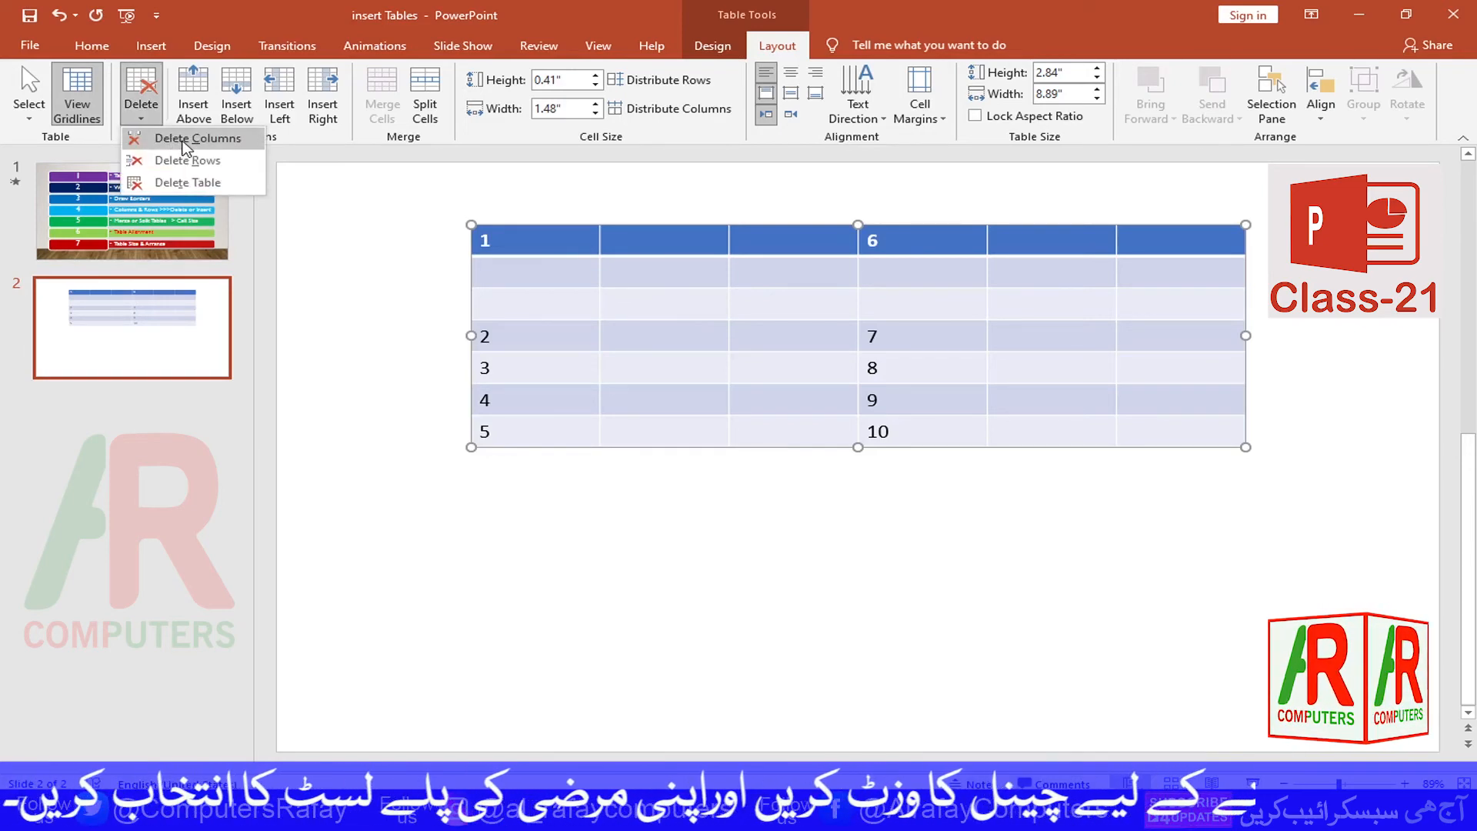
left_click(187, 141)
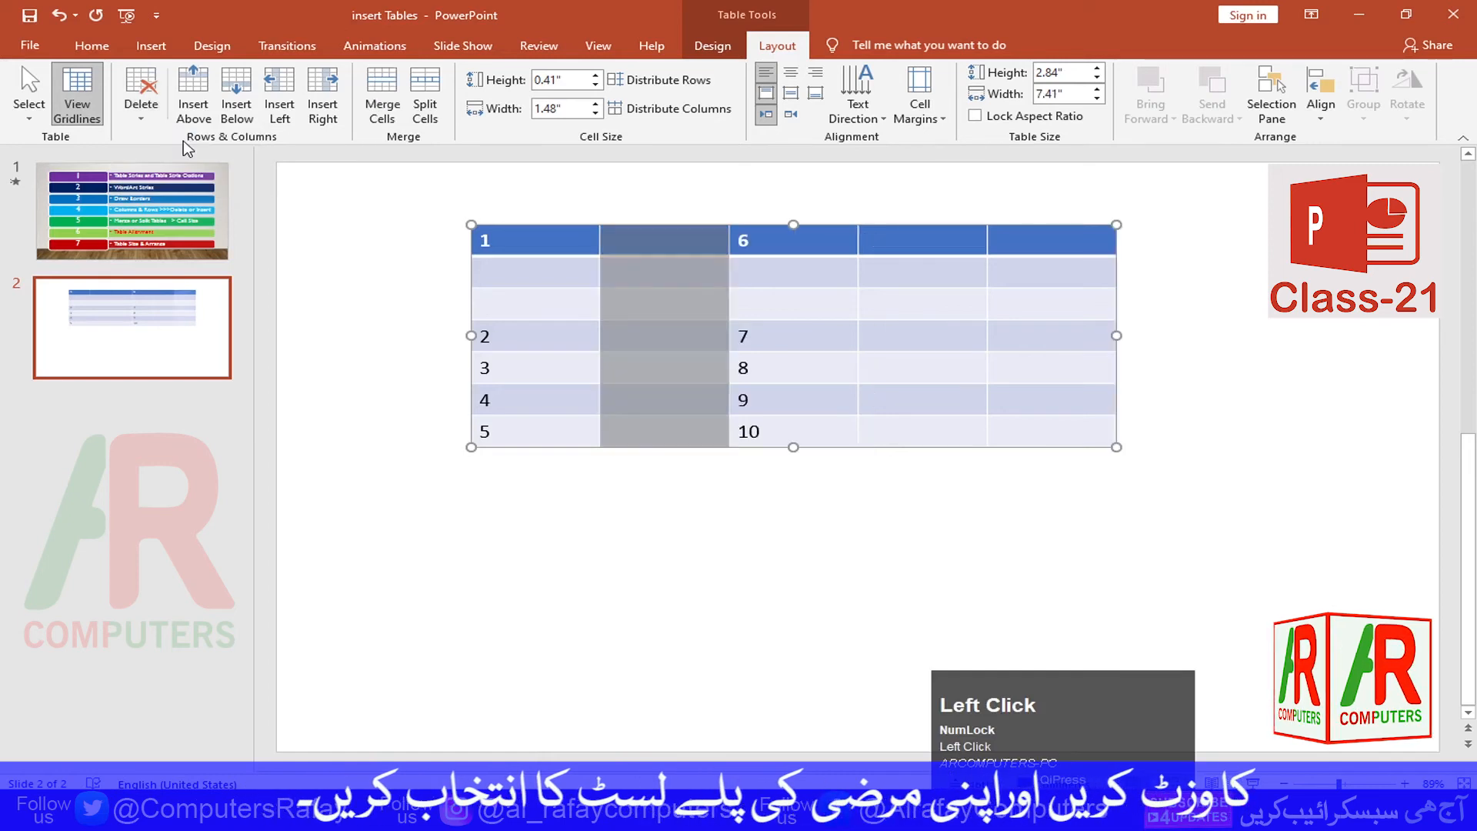
Step: Delete the empty row directly below the header row containing 1 and 6
left_click(657, 278)
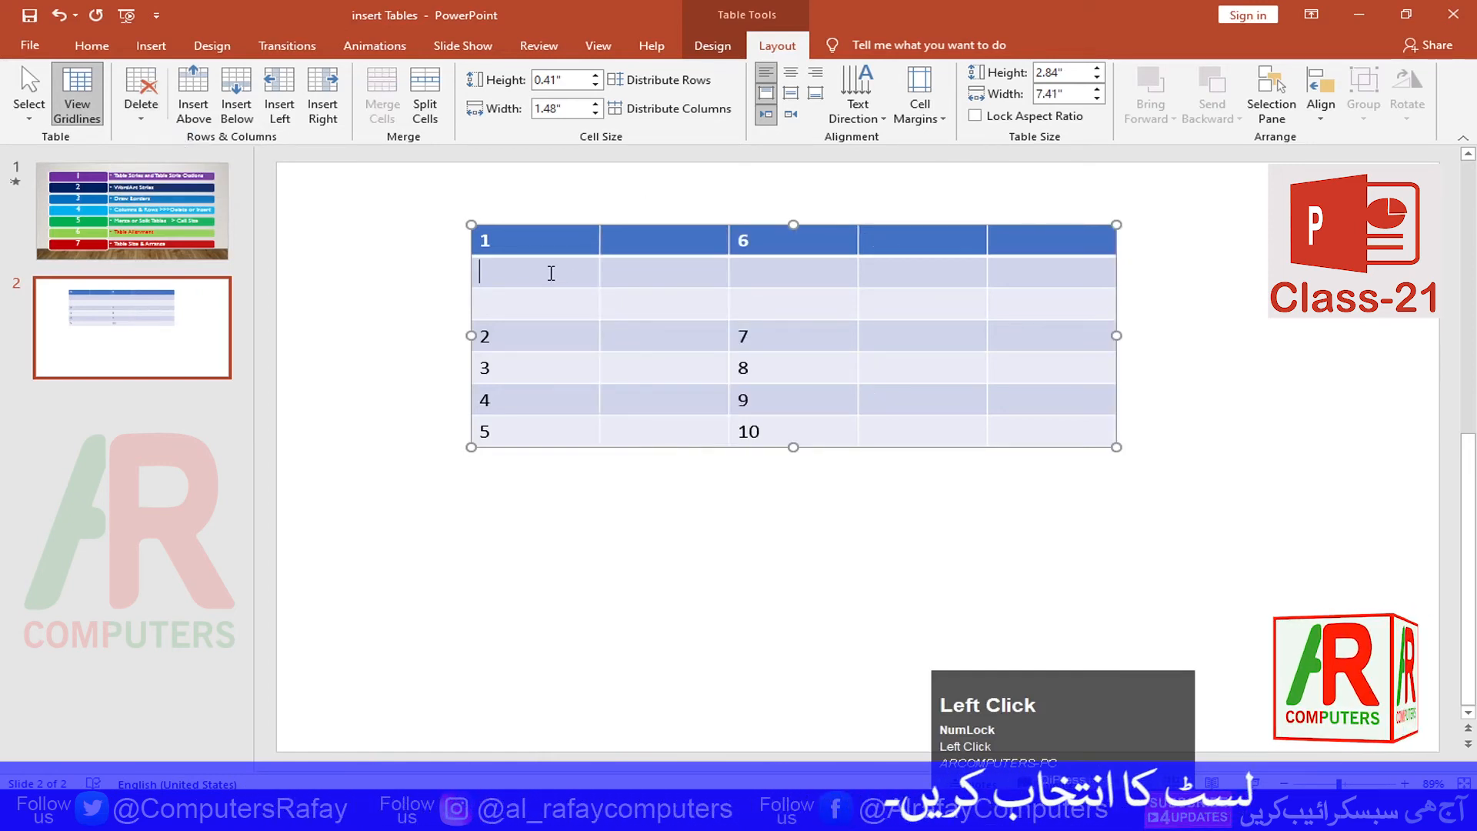
left_click(148, 123)
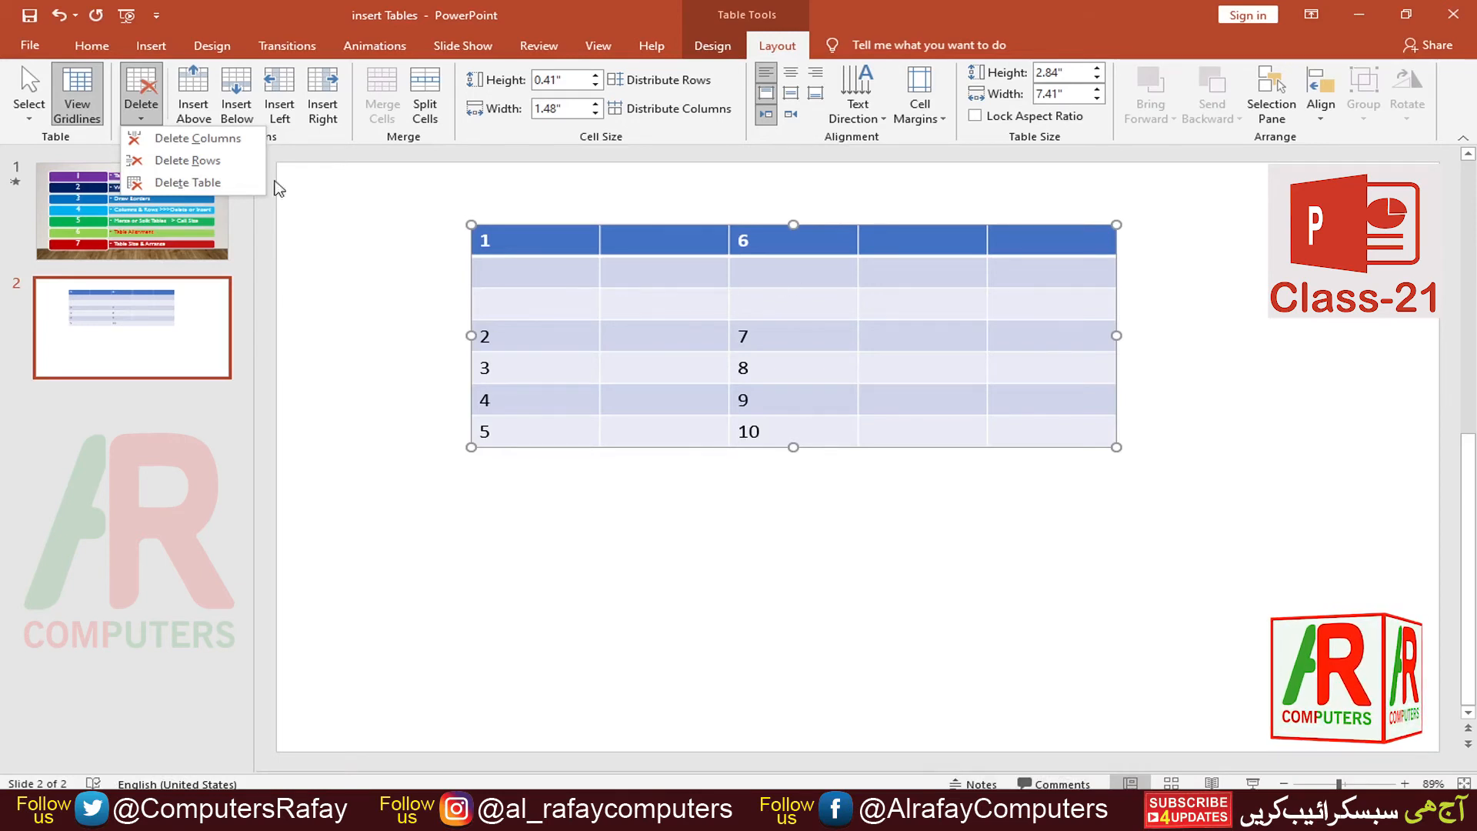
left_click(208, 163)
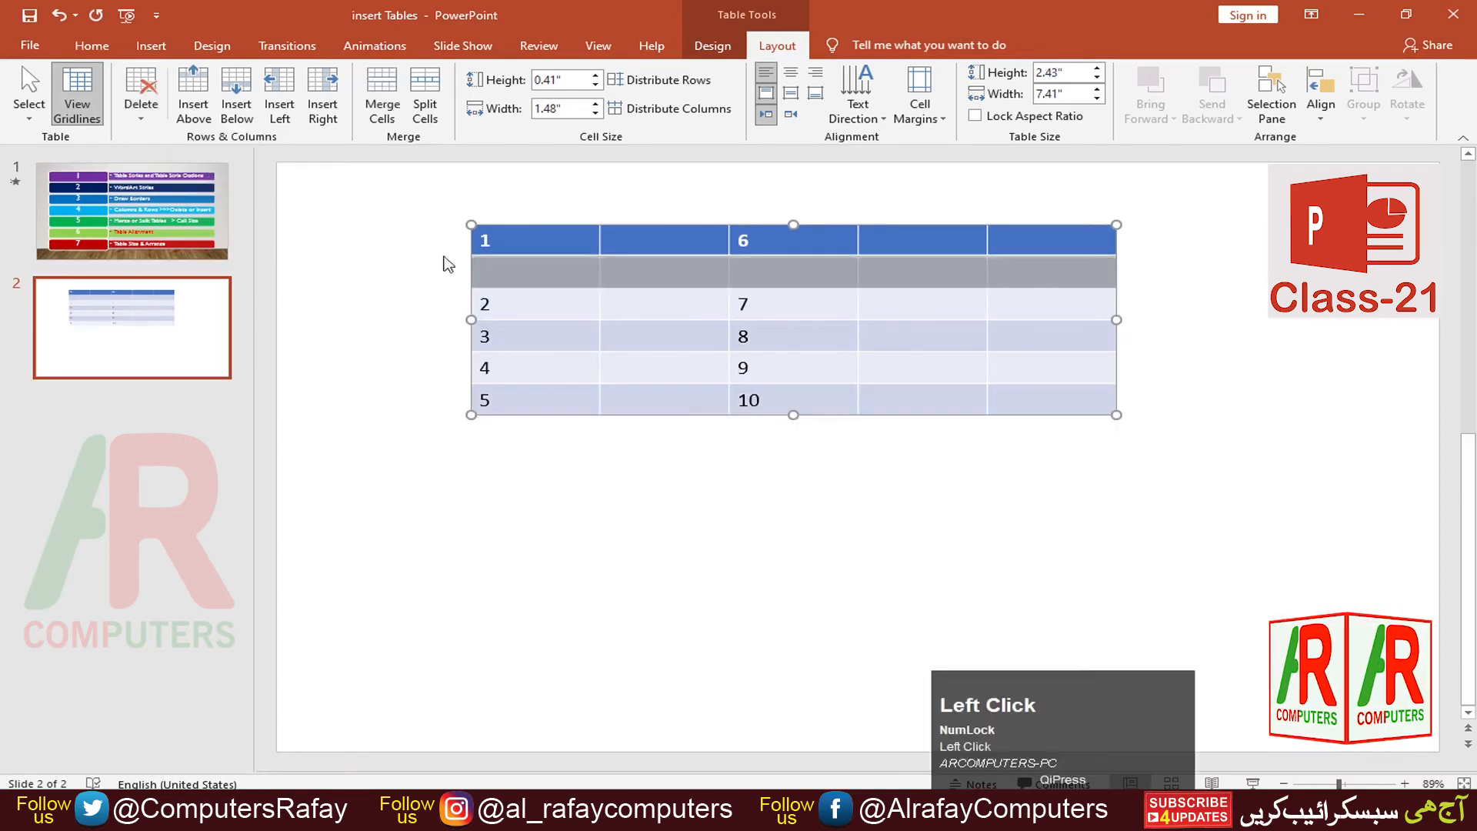
Step: Delete the entire table from the slide and undo the deletion
left_click(572, 272)
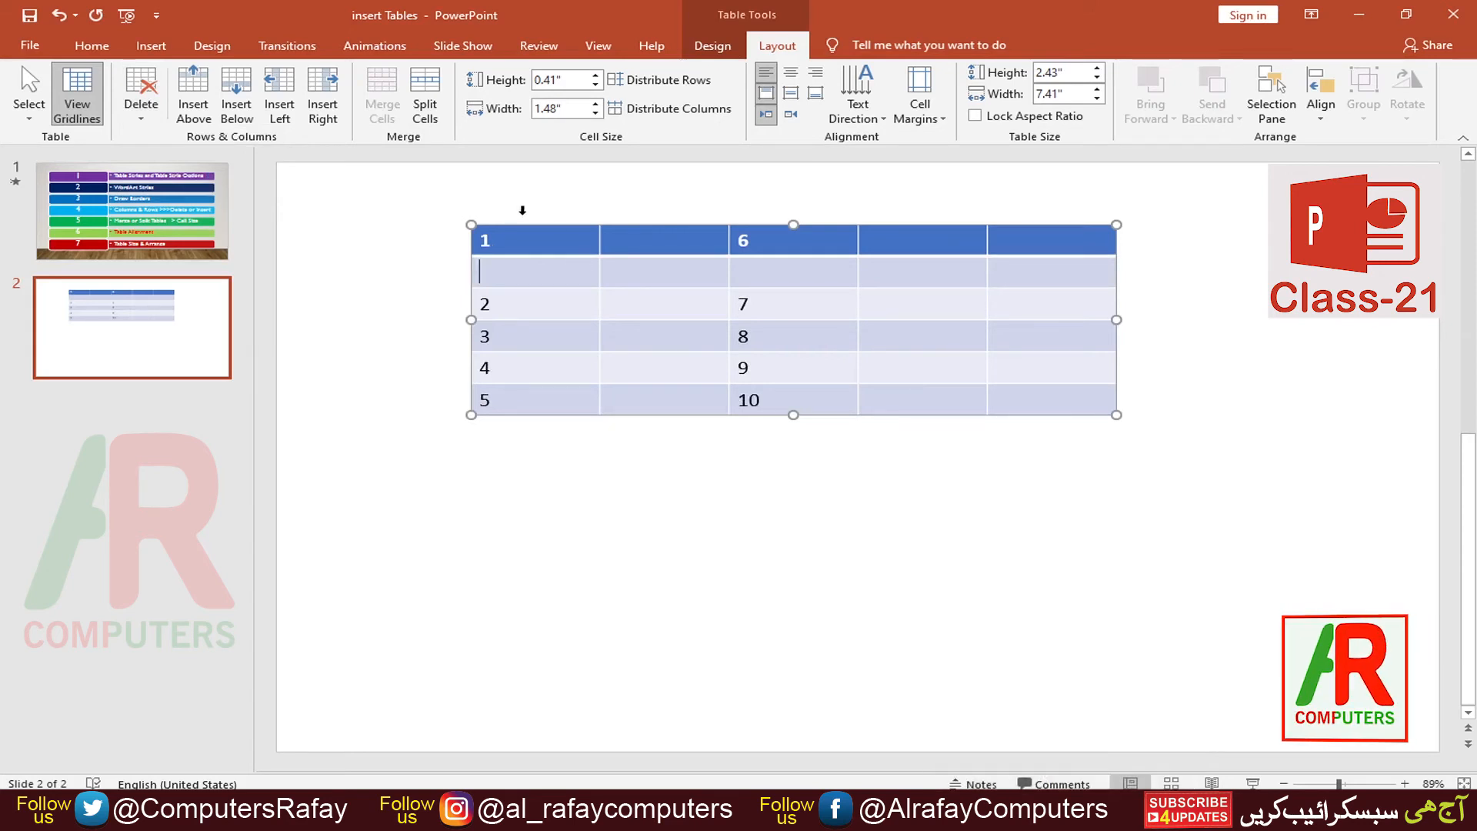
left_click(141, 108)
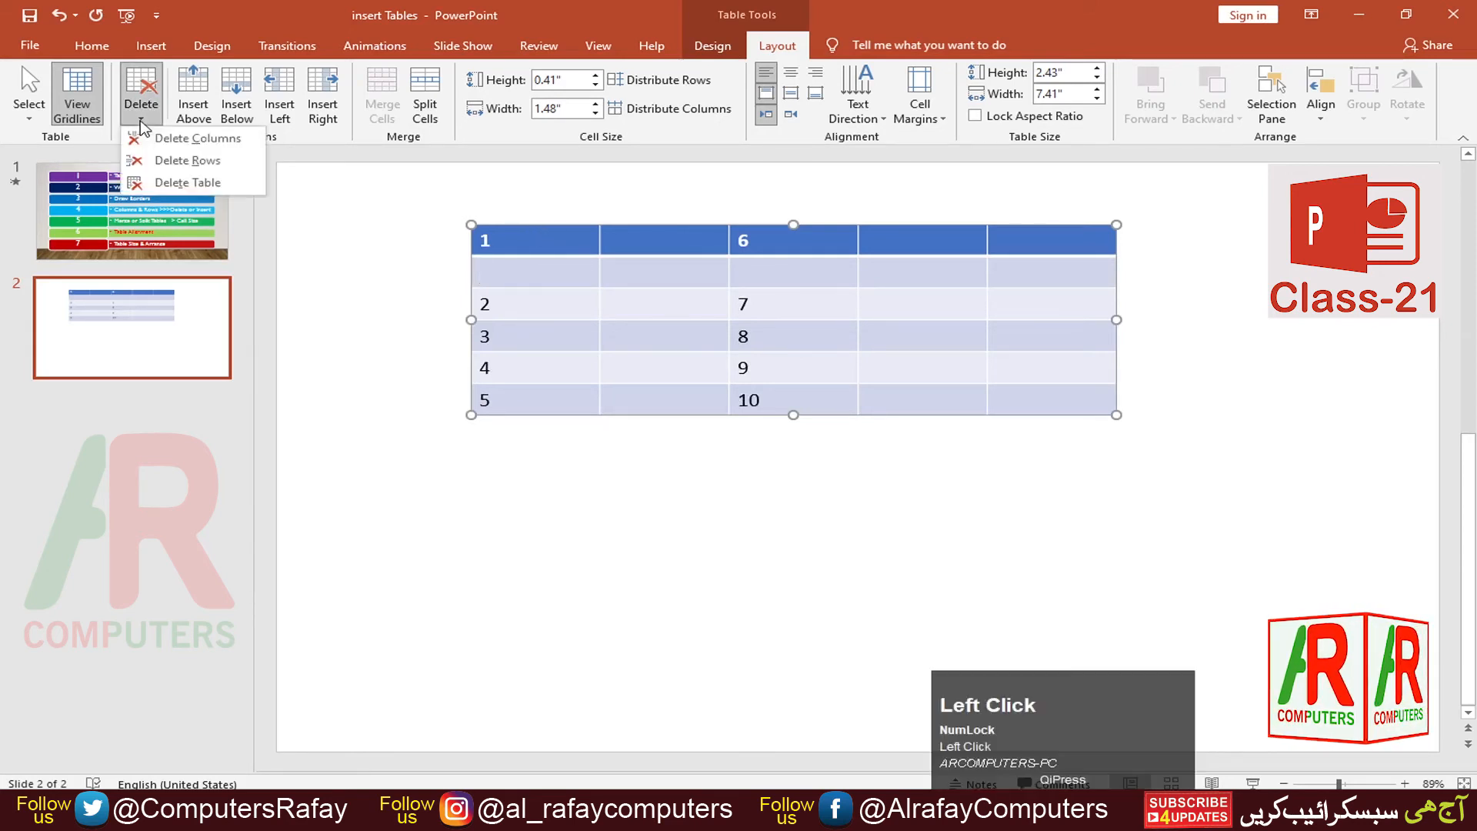
left_click(189, 183)
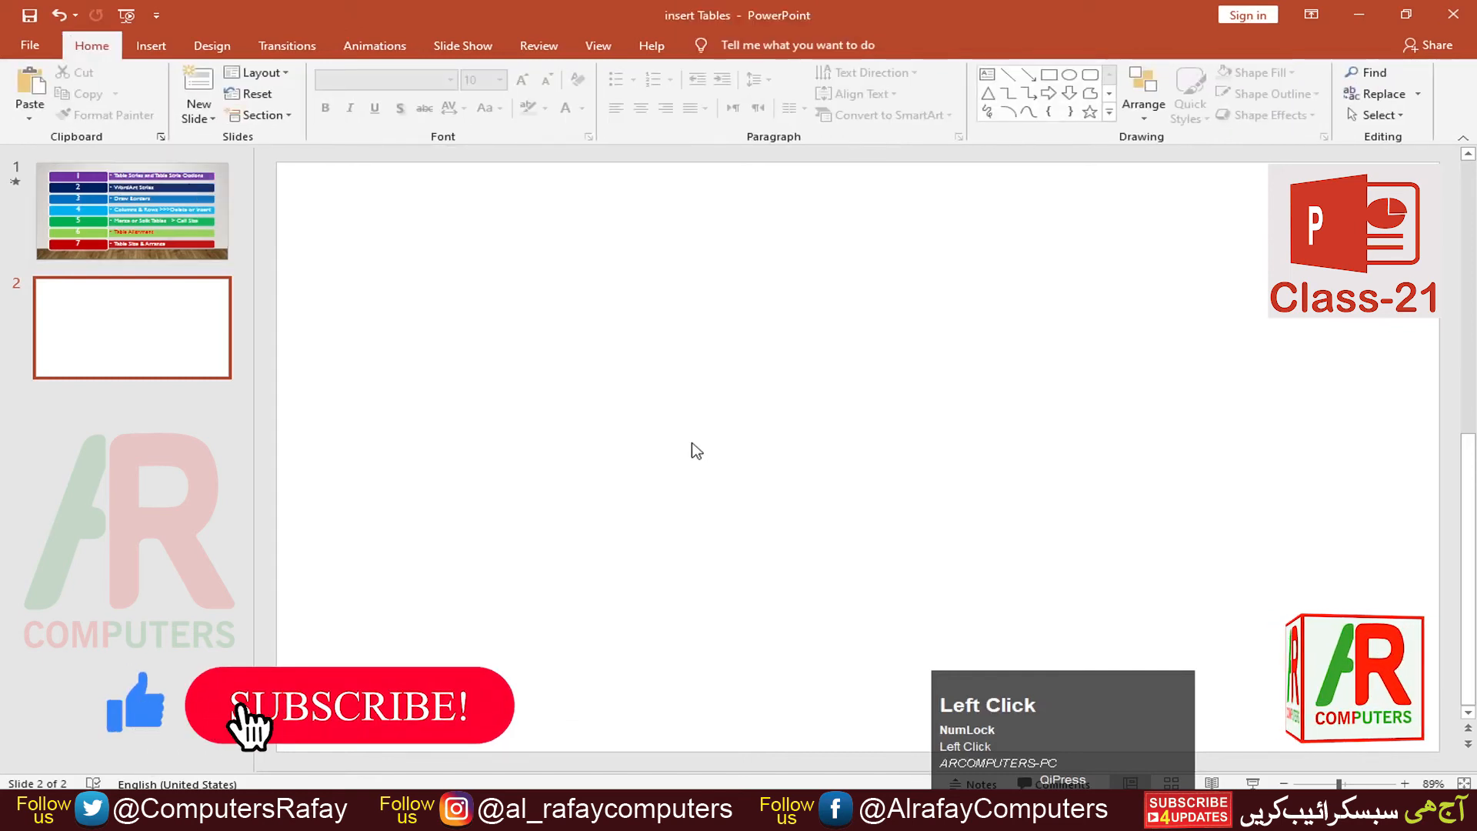
key("ctrl+z")
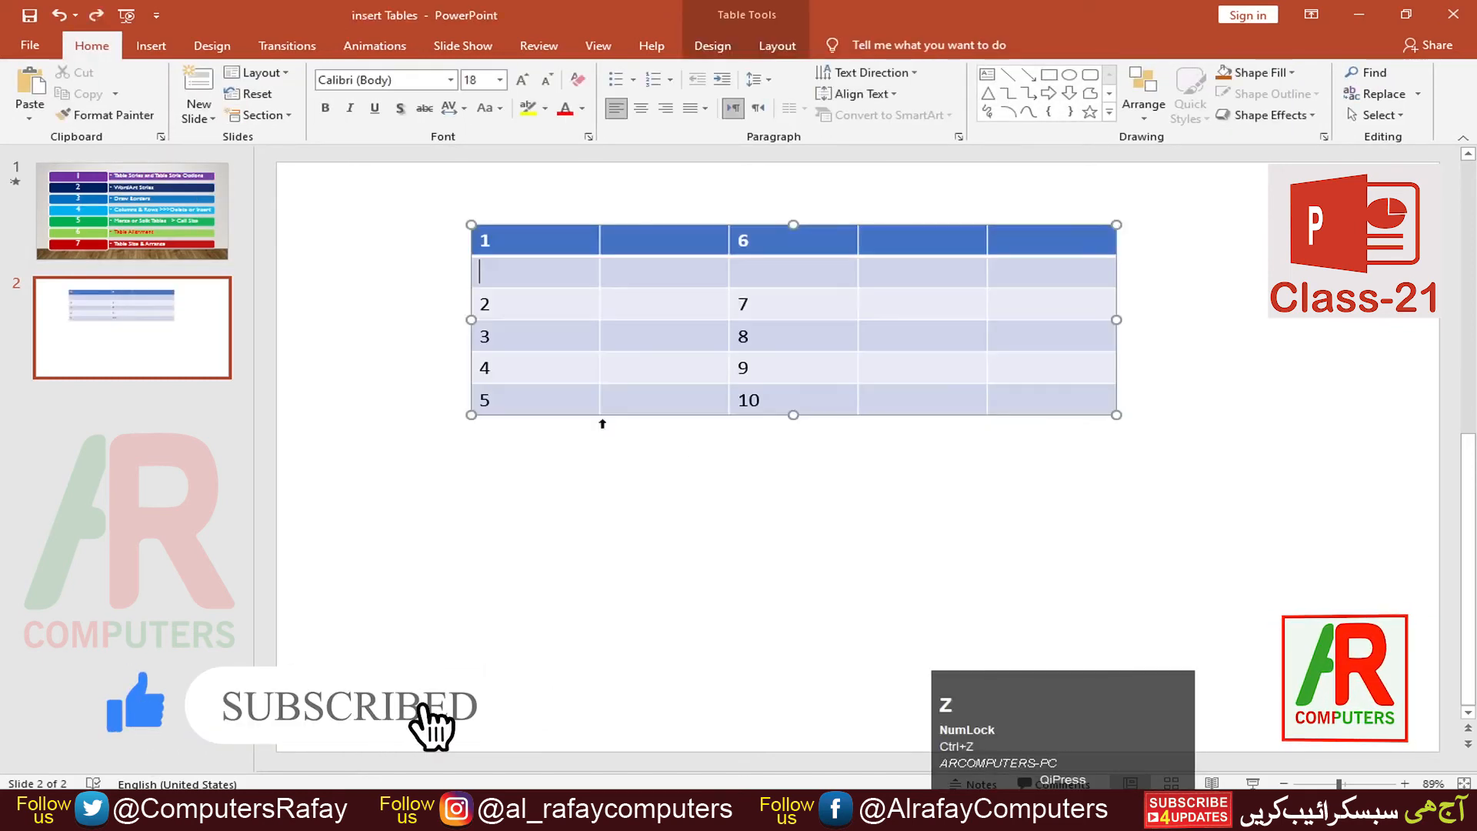
Step: Place the cursor in the table's header row and bring back the table layout tools
left_click(534, 244)
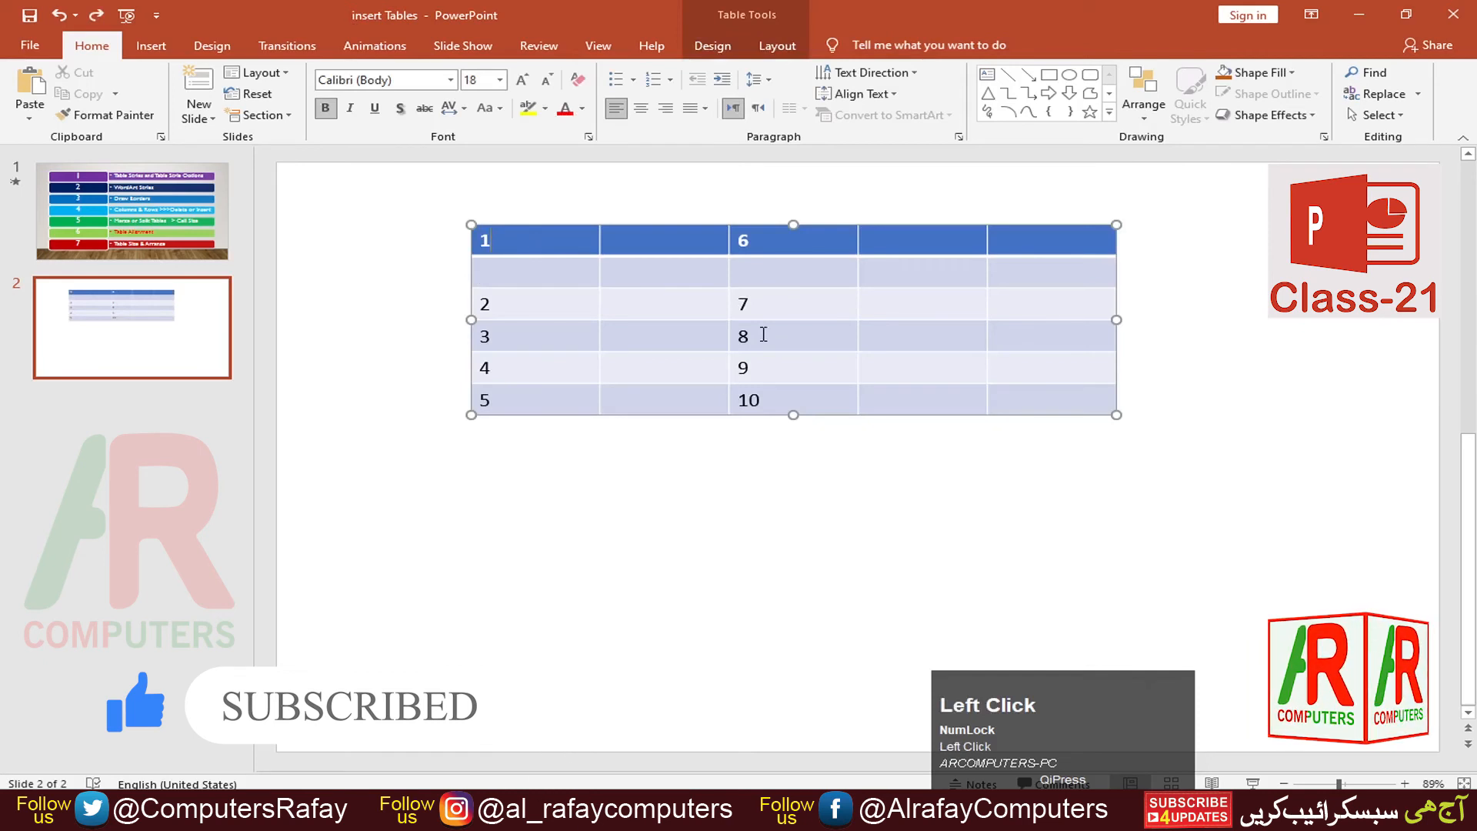
left_click(723, 236)
left_click(778, 47)
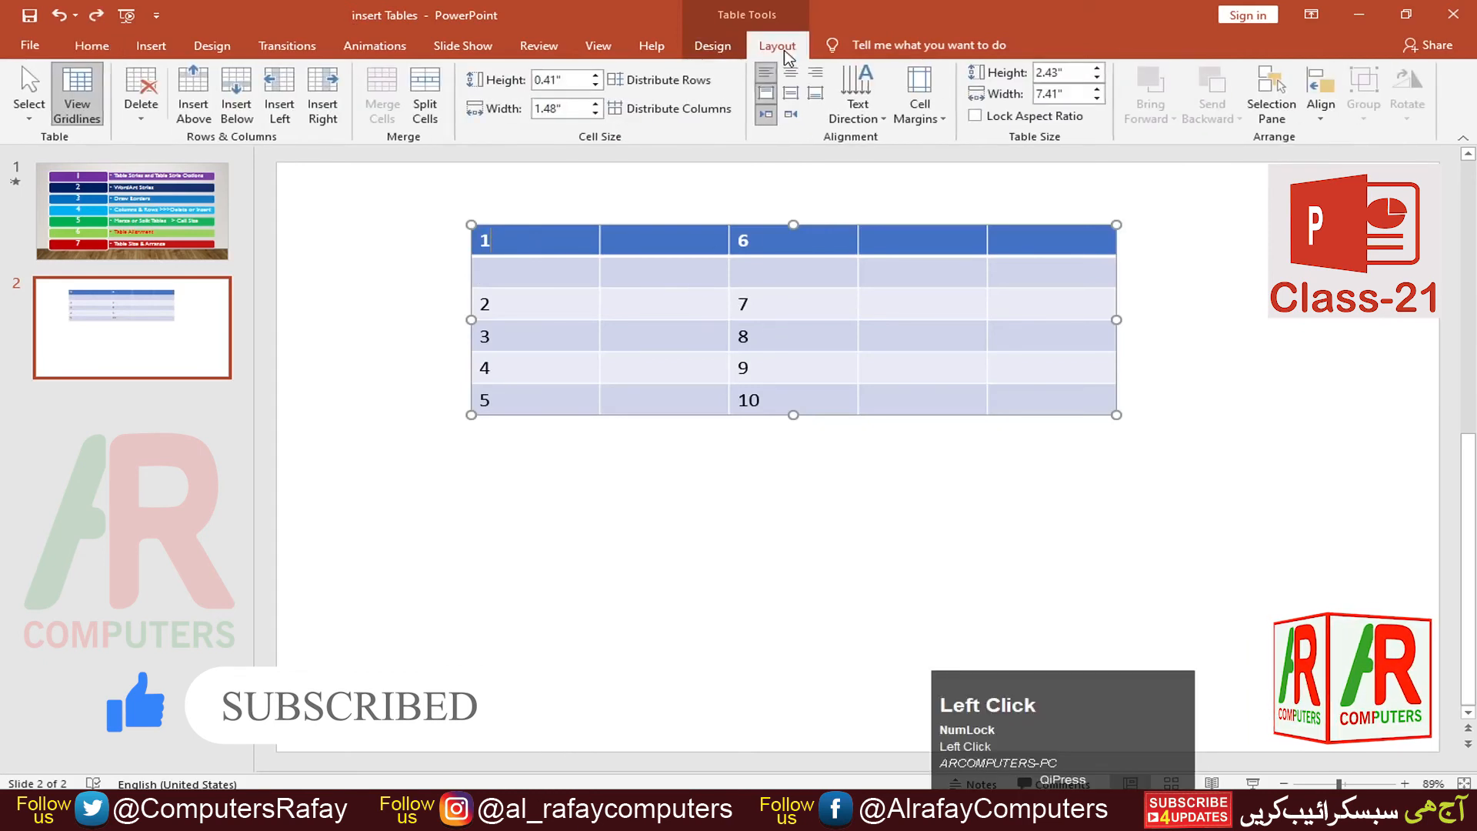